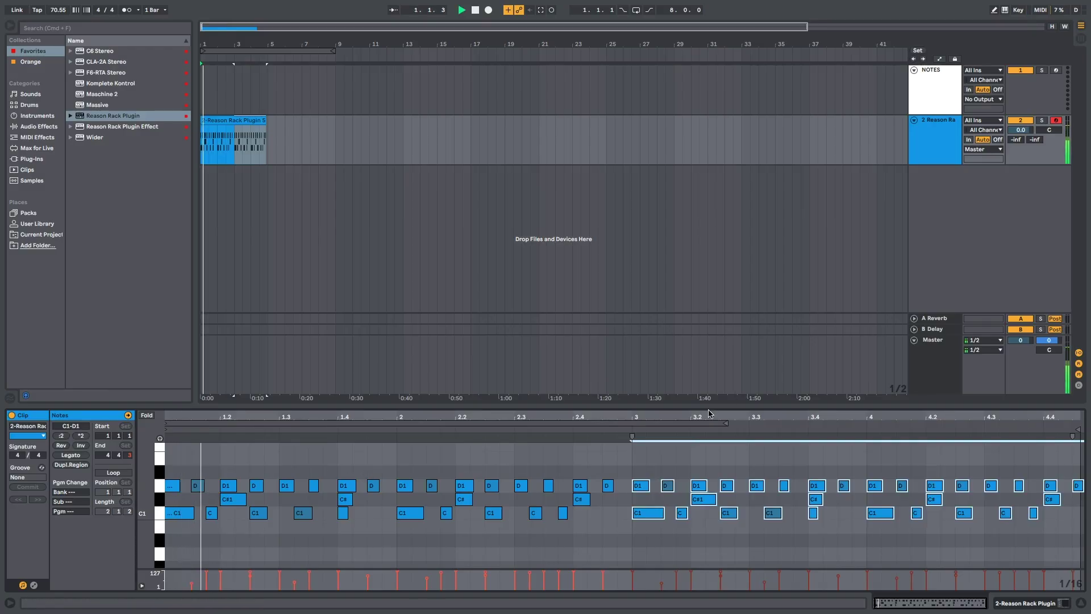
Add the Scenic Hybrid Instrument to the new Reason Rack track's rack
{"action": "left_click_drag", "start_coordinate": [709, 413], "coordinate": [704, 409]}
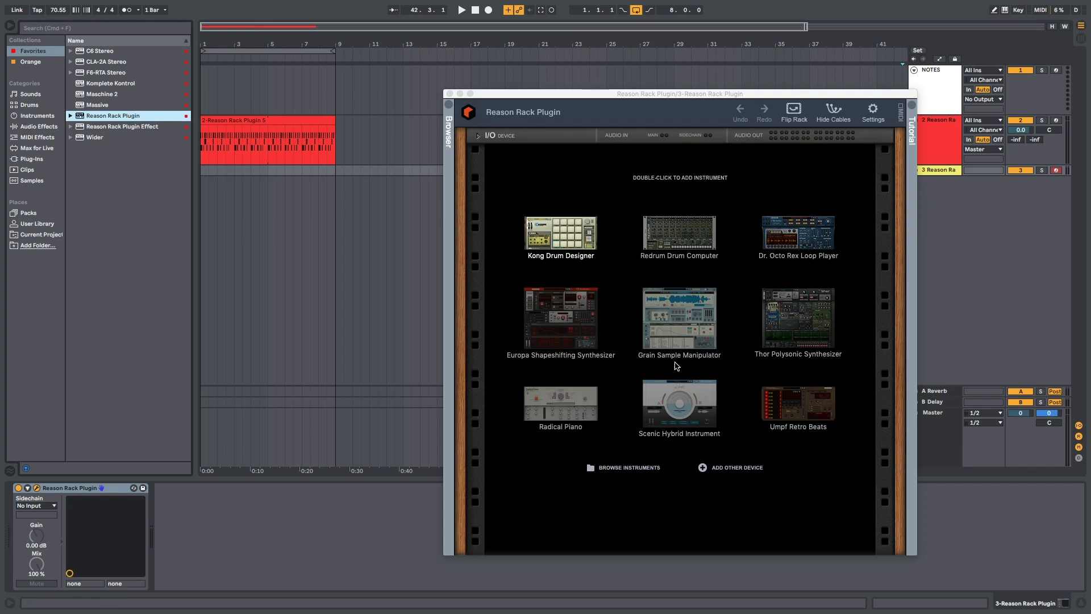
{"action": "double_click", "coordinate": [684, 410]}
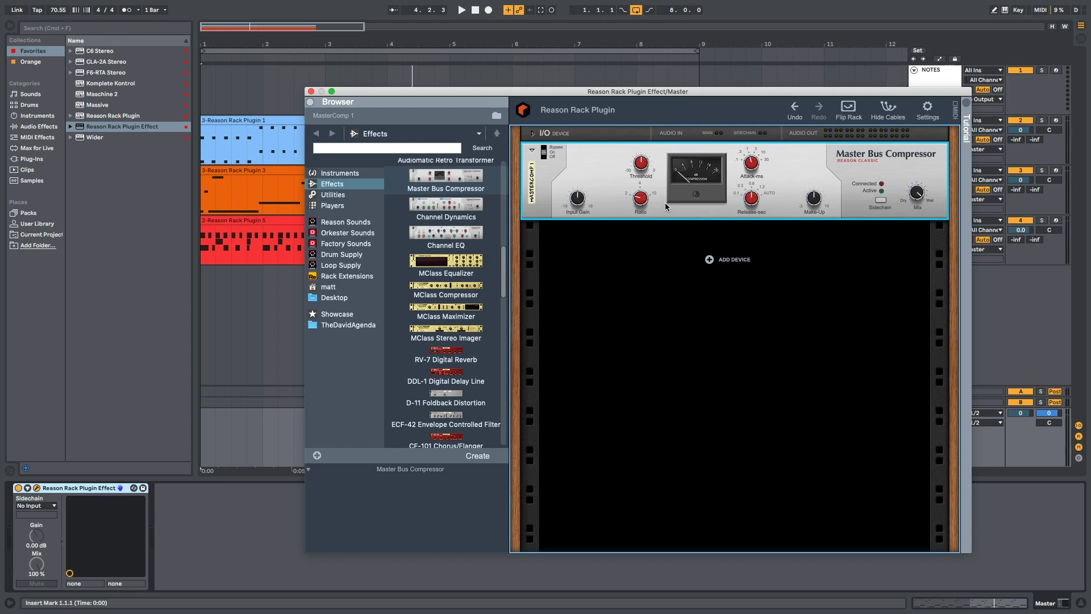
Play the song while toggling the Master Bus Compressor between bypassed and on to compare
{"action": "key", "text": "space"}
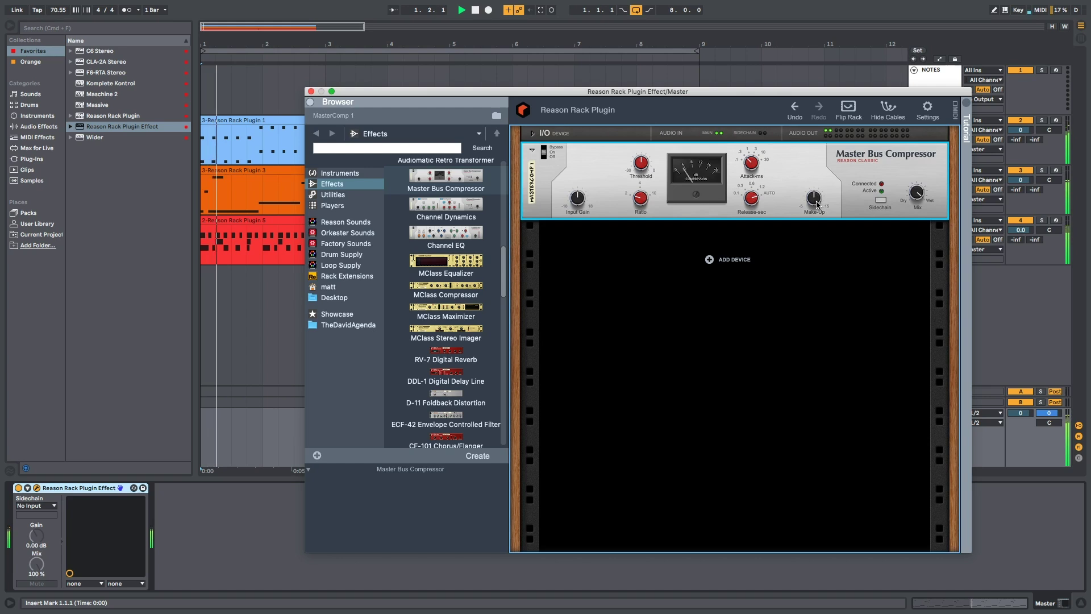
{"action": "left_click", "coordinate": [544, 150]}
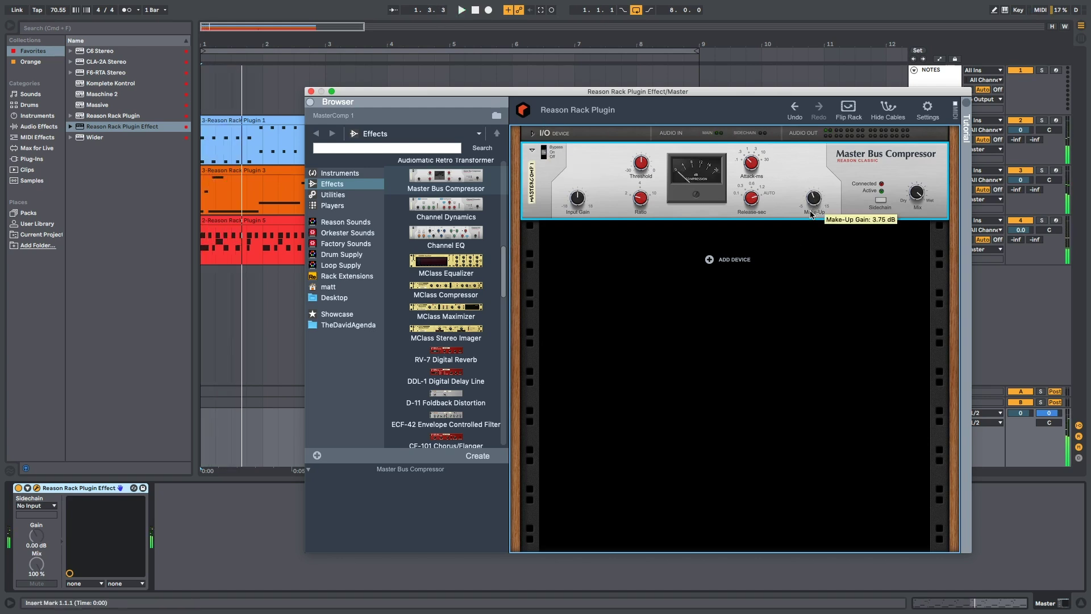
{"action": "left_click", "coordinate": [543, 147]}
{"action": "left_click", "coordinate": [545, 154]}
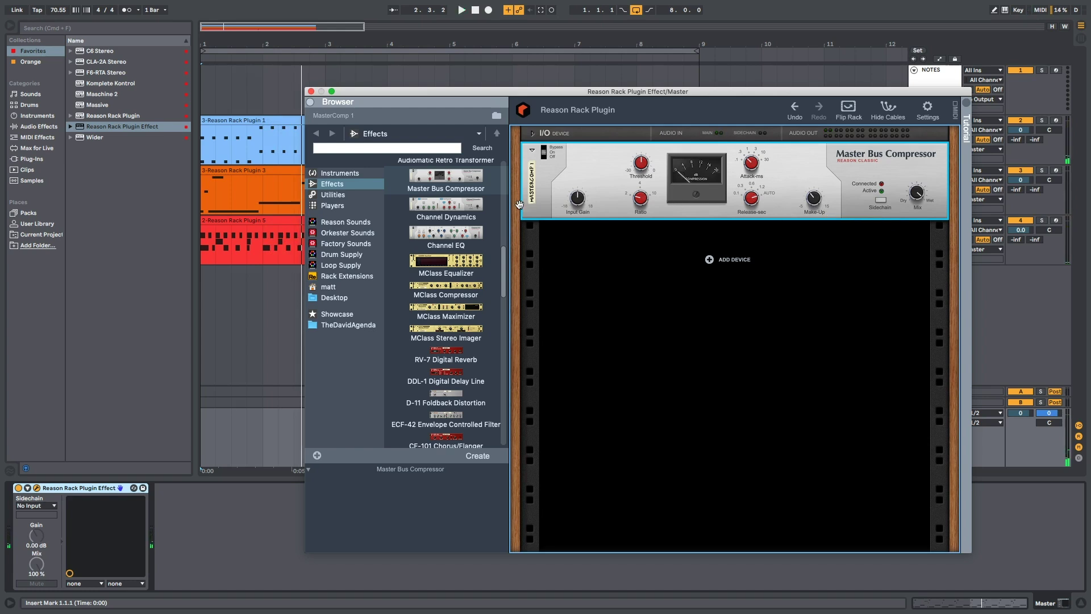
{"action": "key", "text": "space"}
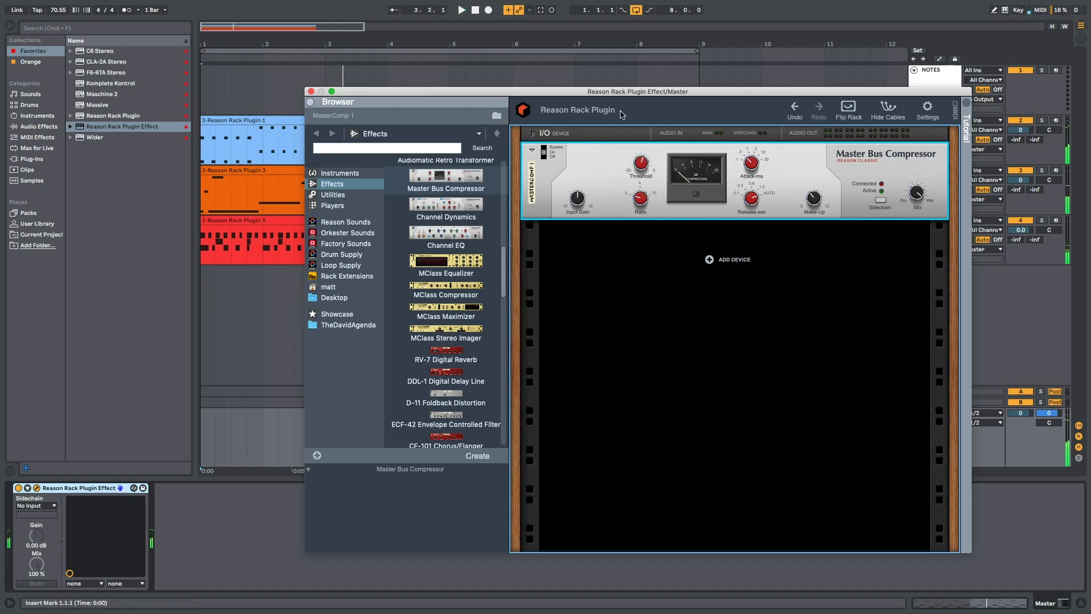
Combine the compressor and save it as the Master Bus Compressor Template patch
{"action": "right_click", "coordinate": [597, 166]}
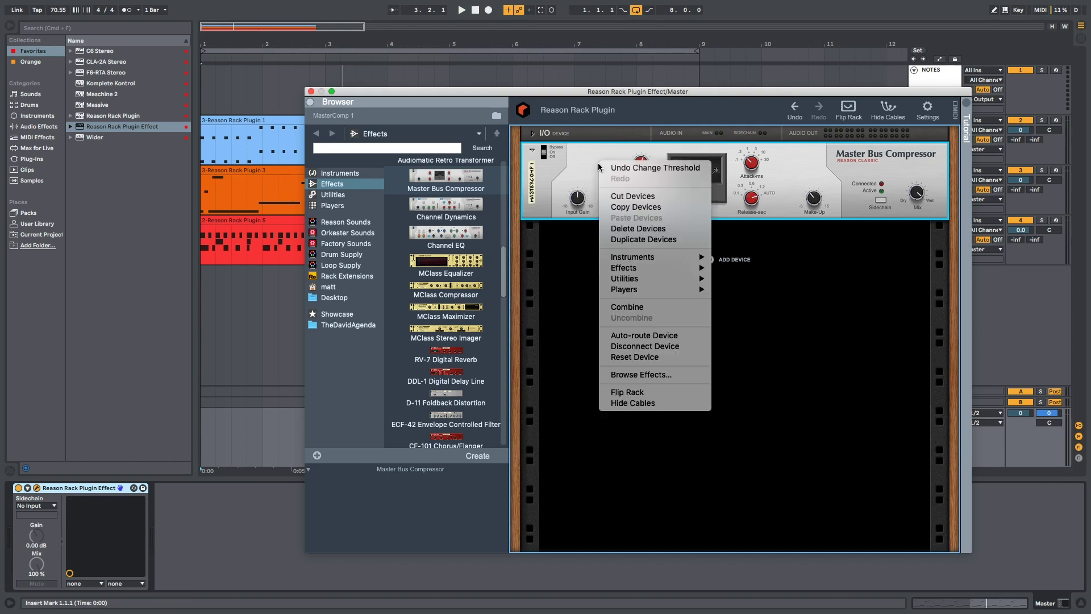
{"action": "left_click", "coordinate": [625, 307]}
{"action": "left_click", "coordinate": [856, 150]}
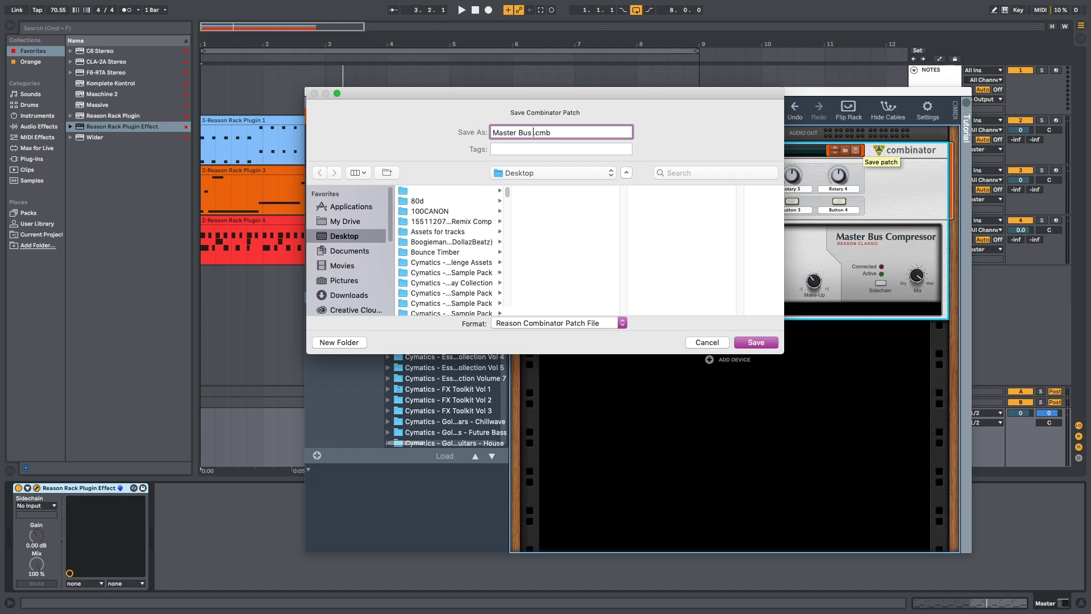
{"action": "type", "text": "e"}
{"action": "key", "text": "Return"}
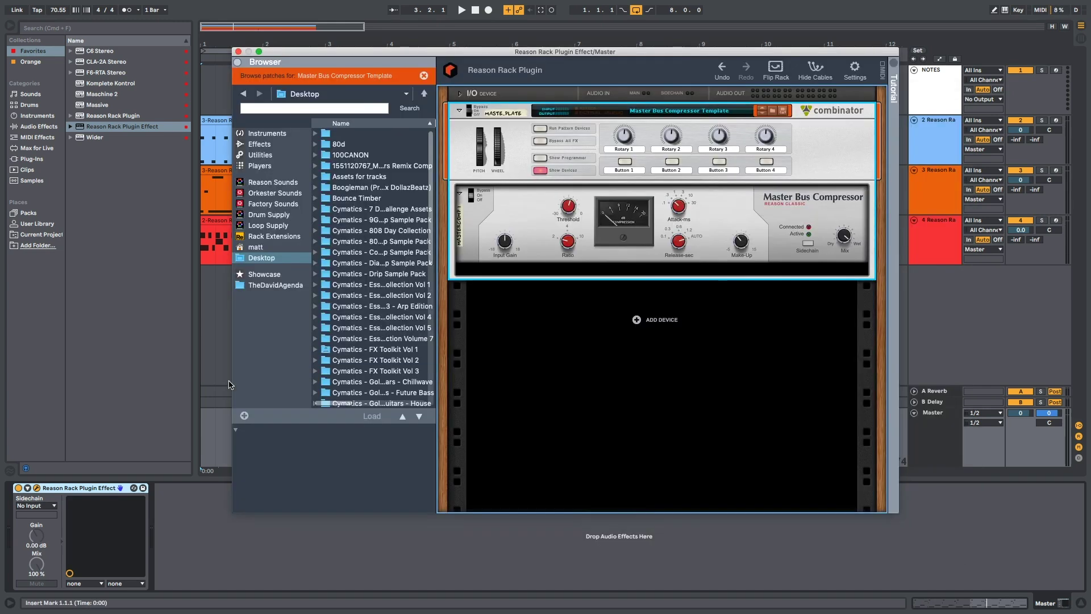
Load the saved template from X - Studio Tools below the compressor and show its devices
{"action": "left_click", "coordinate": [275, 285]}
{"action": "left_click", "coordinate": [371, 225]}
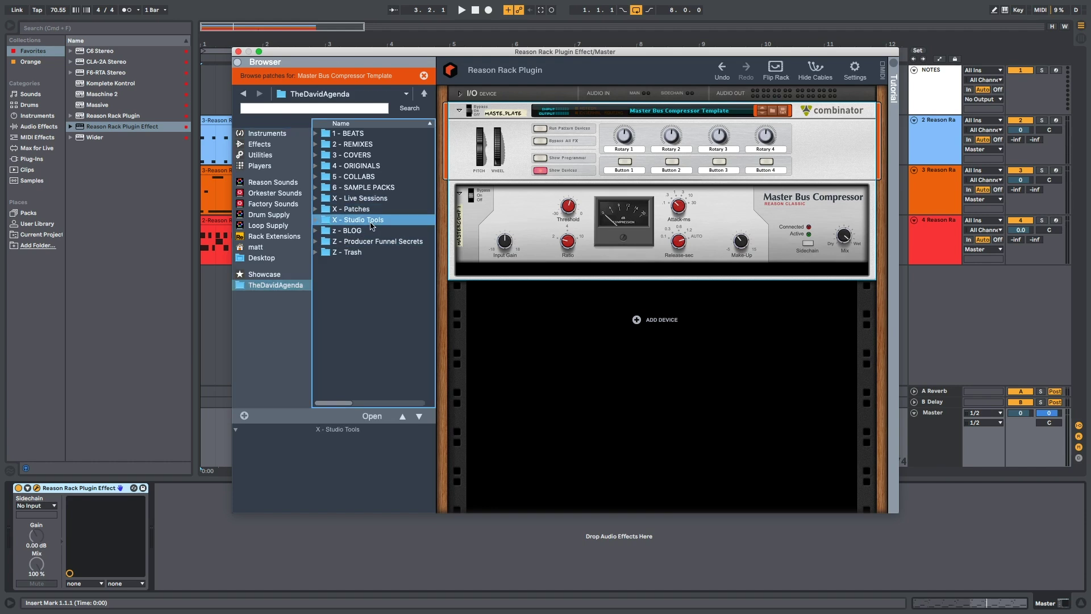
{"action": "double_click", "coordinate": [362, 220]}
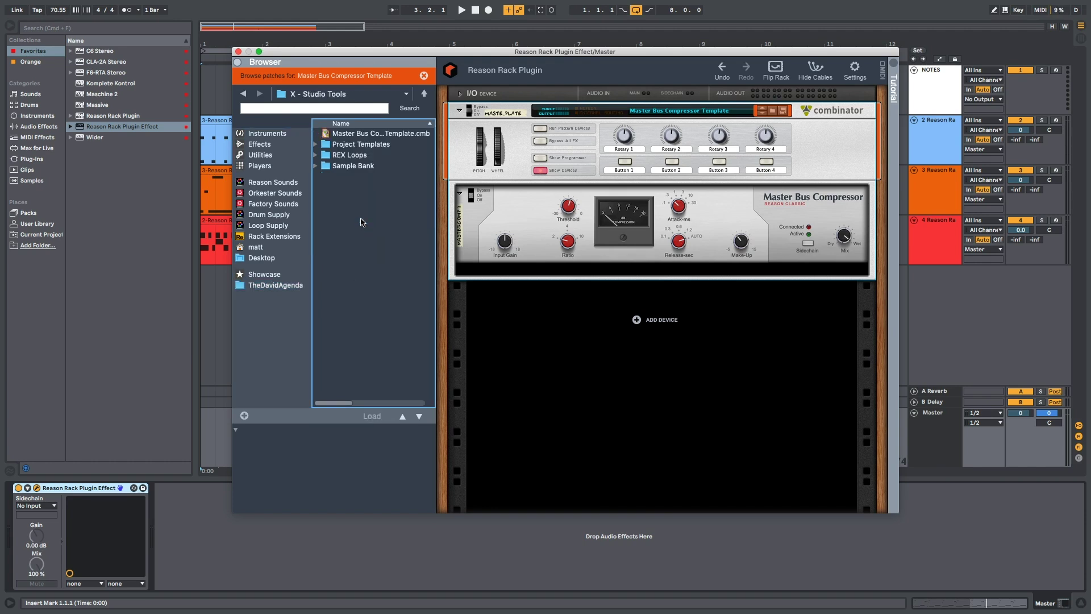
{"action": "left_click_drag", "start_coordinate": [377, 134], "coordinate": [568, 353]}
{"action": "left_click", "coordinate": [539, 349]}
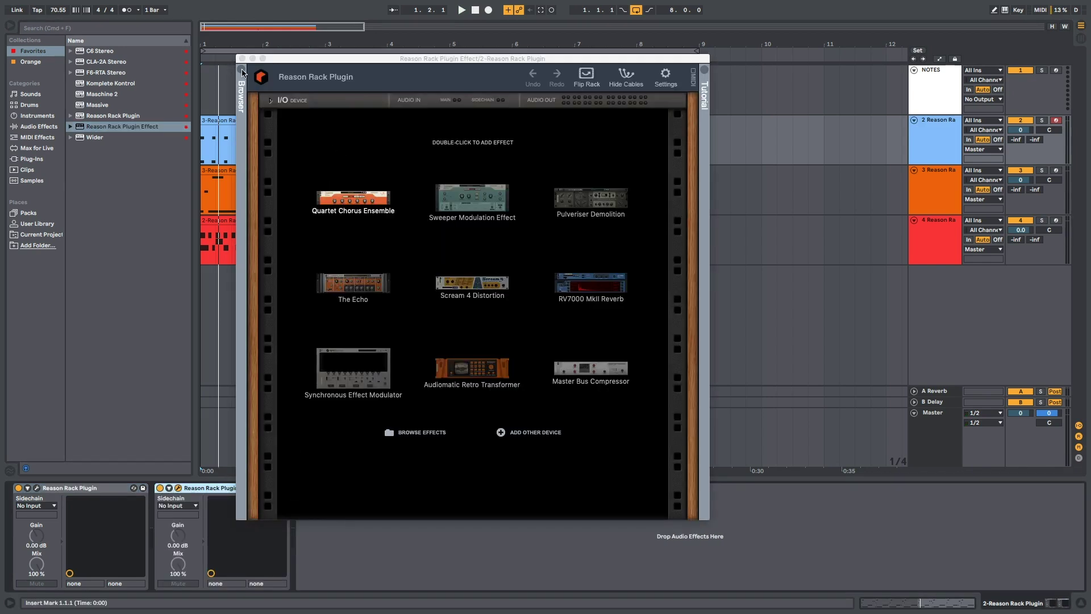
Add Channel Dynamics and Channel EQ from Effects and combine them into a Combinator
{"action": "left_click", "coordinate": [241, 73]}
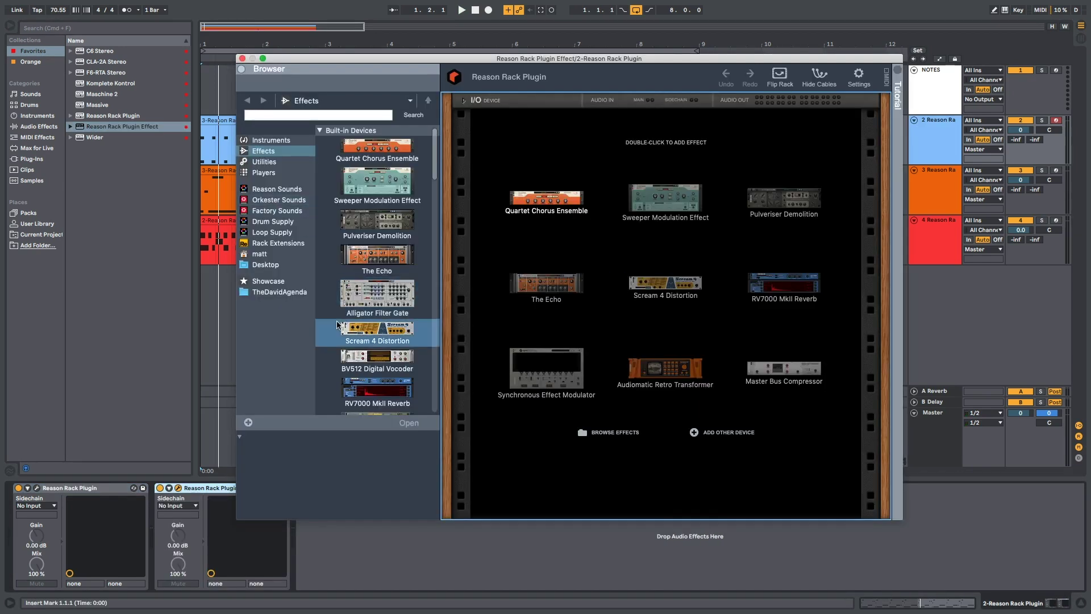
{"action": "scroll", "coordinate": [398, 249], "scroll_direction": "down", "scroll_amount": 5}
{"action": "left_click", "coordinate": [396, 252]}
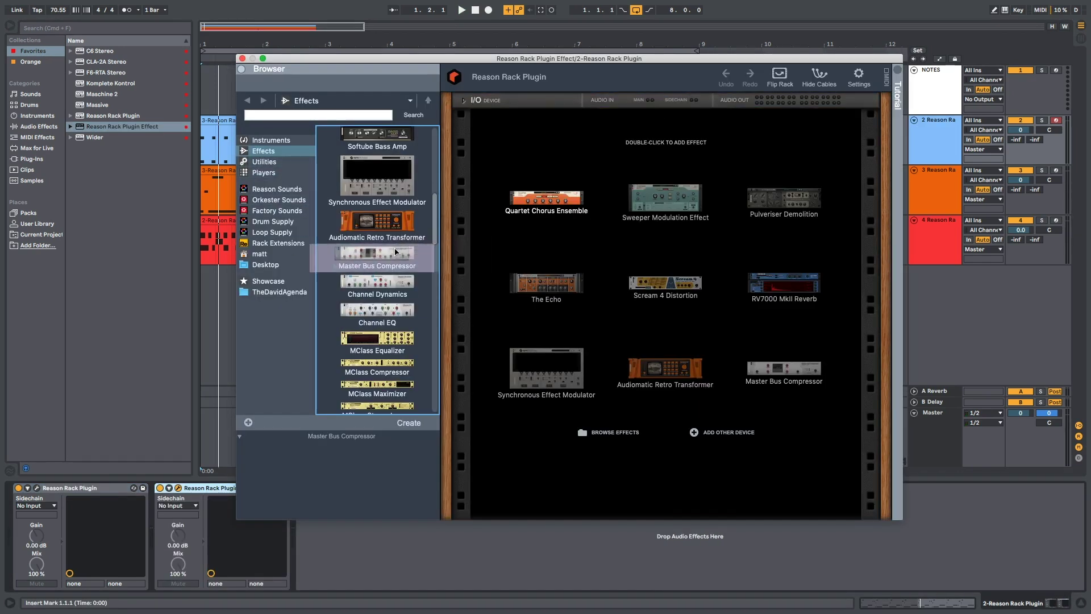
{"action": "double_click", "coordinate": [392, 287]}
{"action": "double_click", "coordinate": [408, 316]}
{"action": "left_click", "coordinate": [507, 183], "text": "shift"}
{"action": "key", "text": "super+j"}
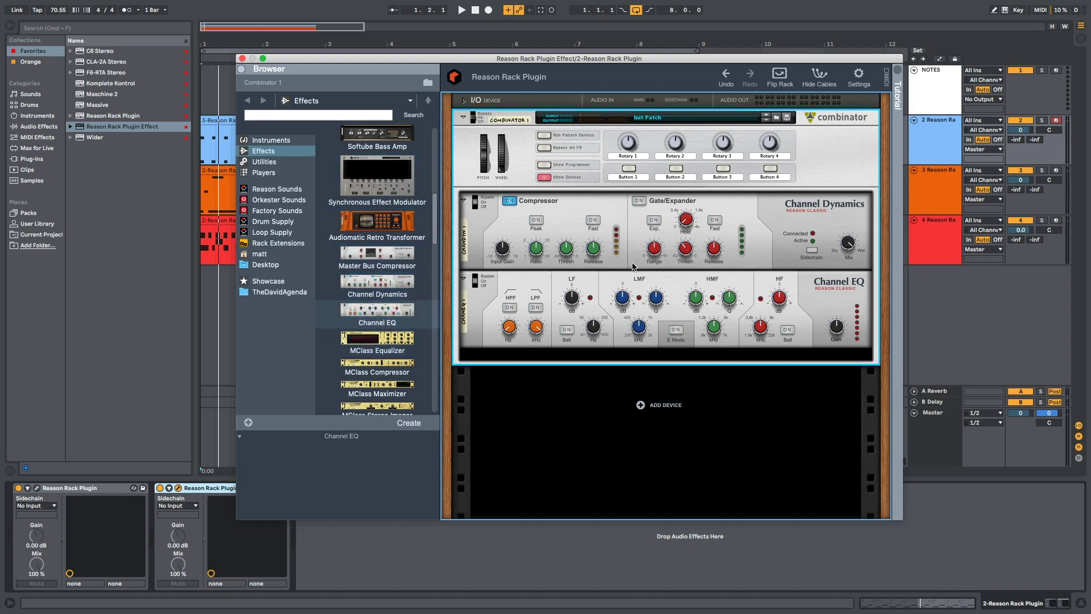
Browse the list of utility devices
{"action": "left_click", "coordinate": [264, 162]}
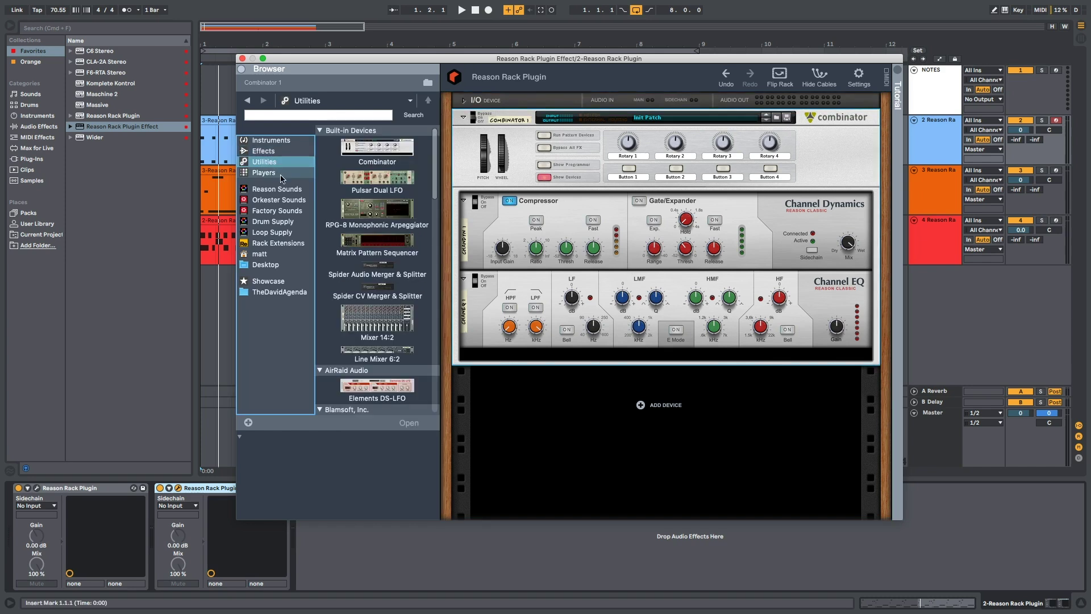
{"action": "scroll", "coordinate": [352, 292], "scroll_direction": "down", "scroll_amount": 10}
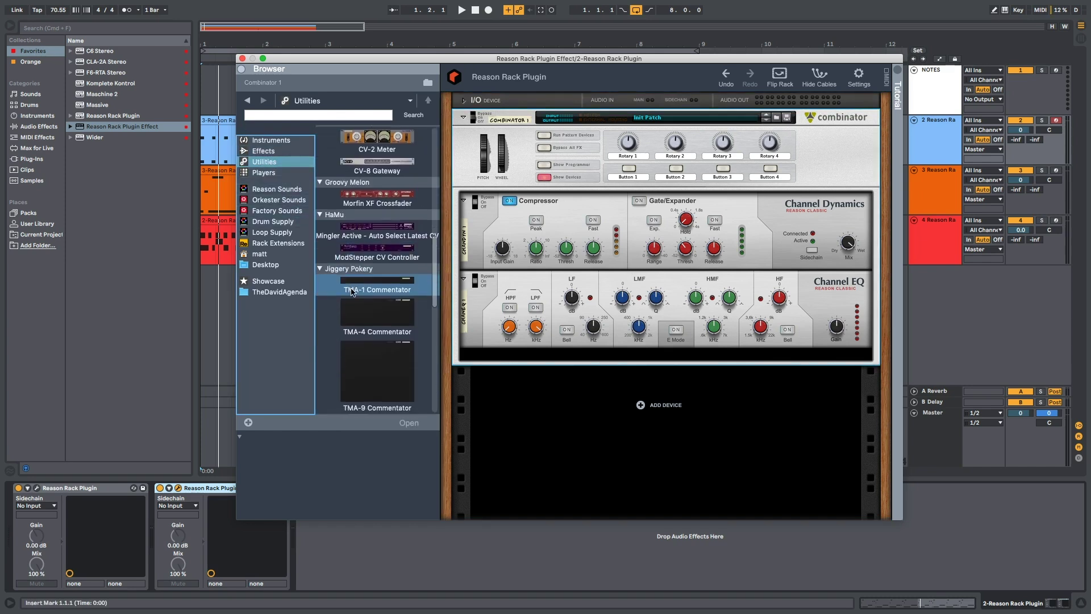
{"action": "scroll", "coordinate": [352, 292], "scroll_direction": "down", "scroll_amount": 10}
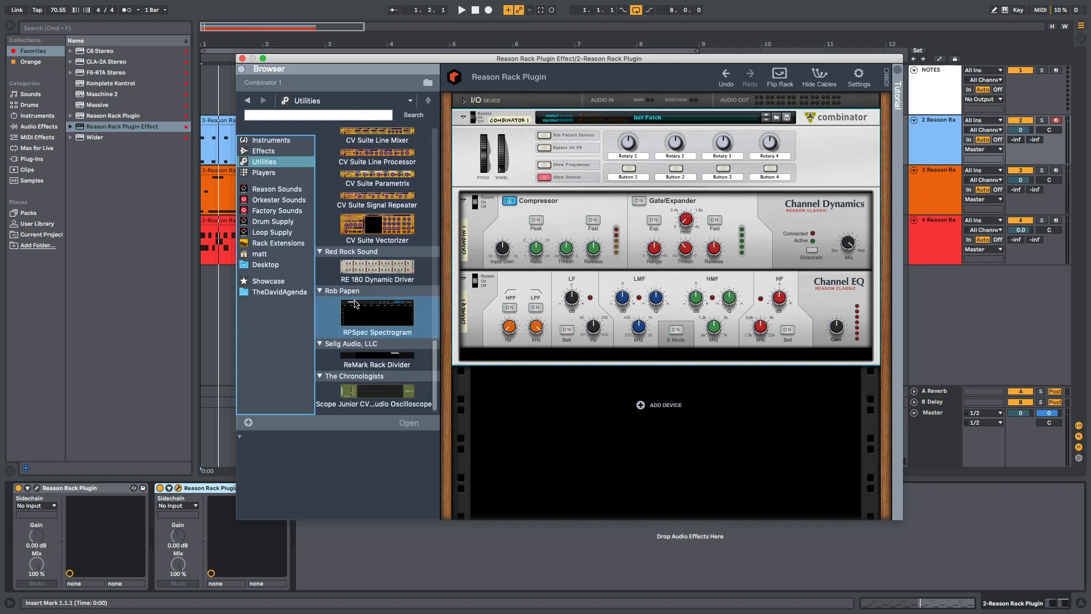
{"action": "scroll", "coordinate": [357, 306], "scroll_direction": "down", "scroll_amount": 1}
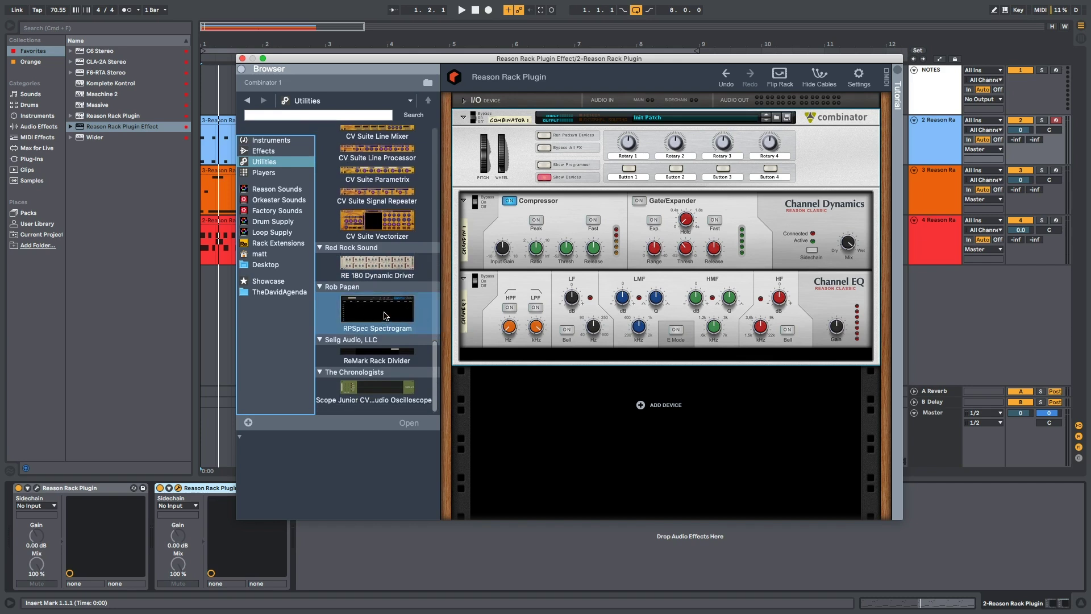
Add an RPSpec Spectrogram below the Channel EQ and preview the song
{"action": "left_click_drag", "start_coordinate": [380, 312], "coordinate": [563, 346]}
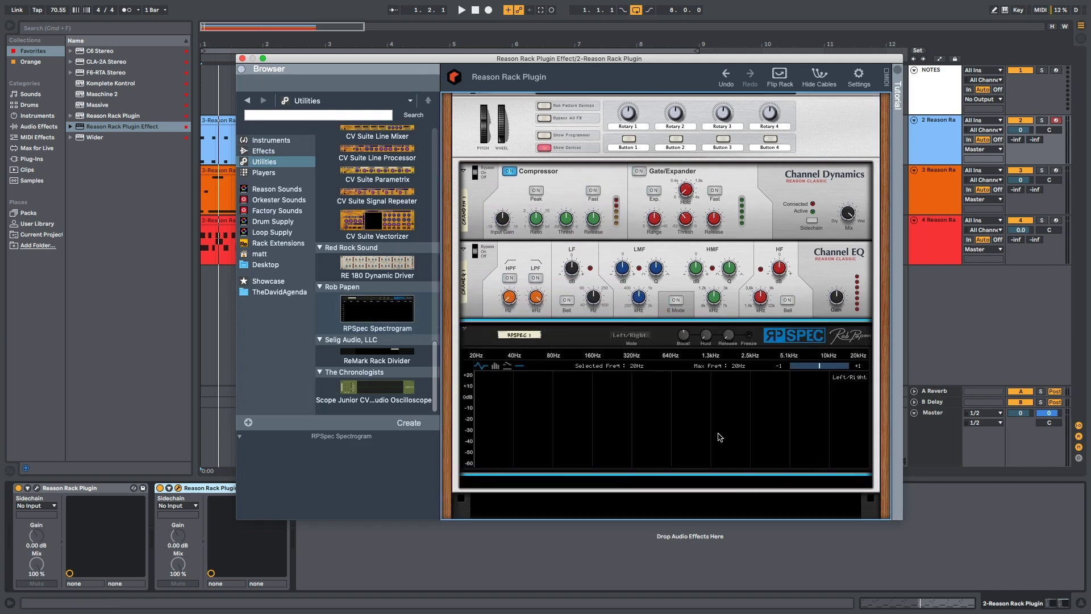
{"action": "key", "text": "space"}
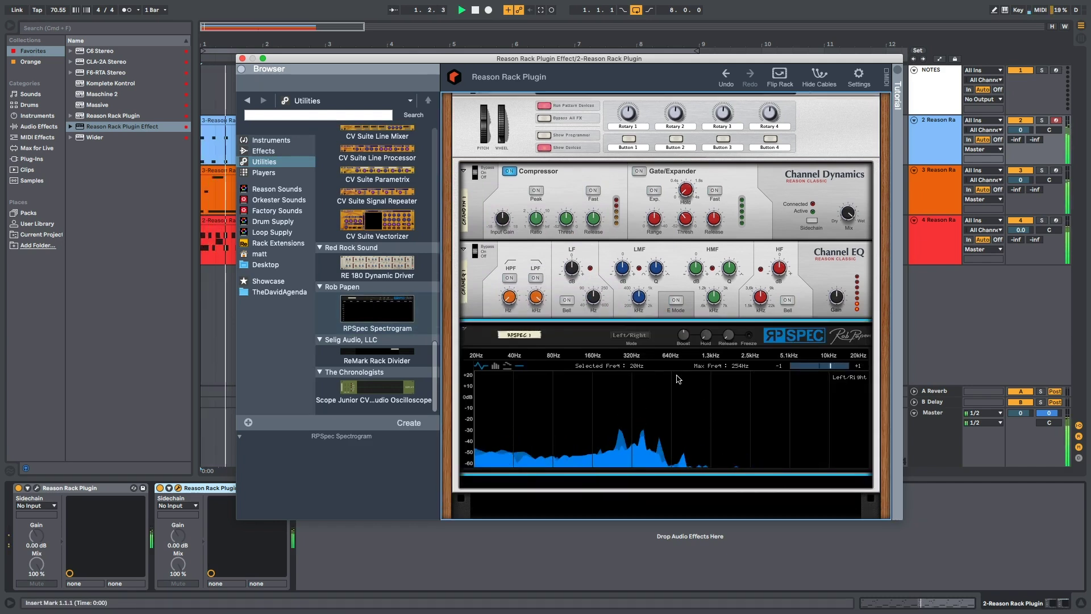
{"action": "key", "text": "space"}
Enable the Channel EQ high-pass filter and set its cutoff to about 608 Hz
{"action": "key", "text": "space"}
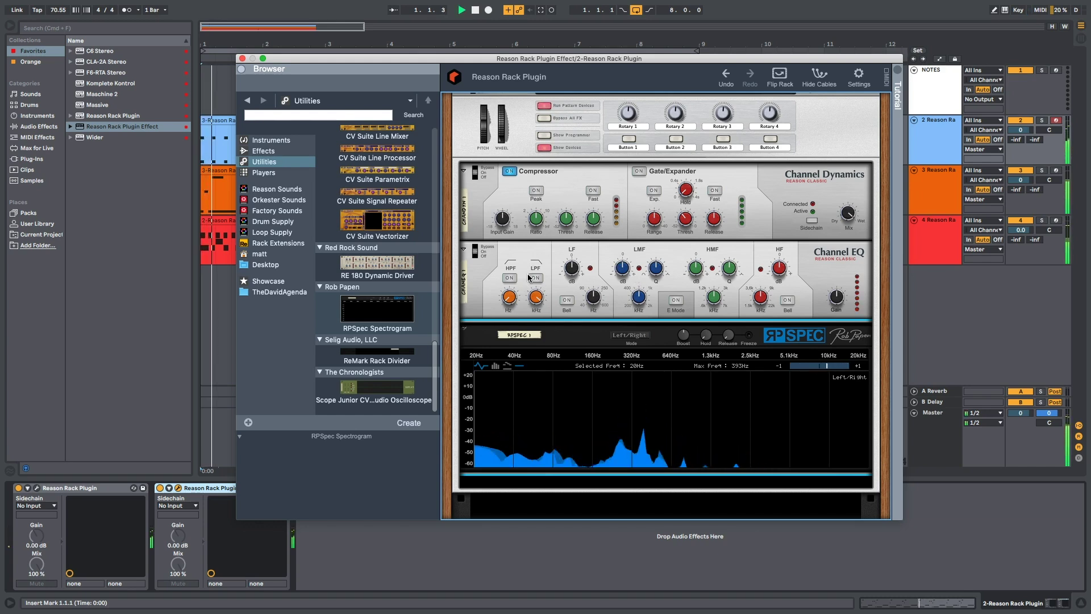
{"action": "left_click", "coordinate": [534, 279]}
{"action": "key", "text": "space"}
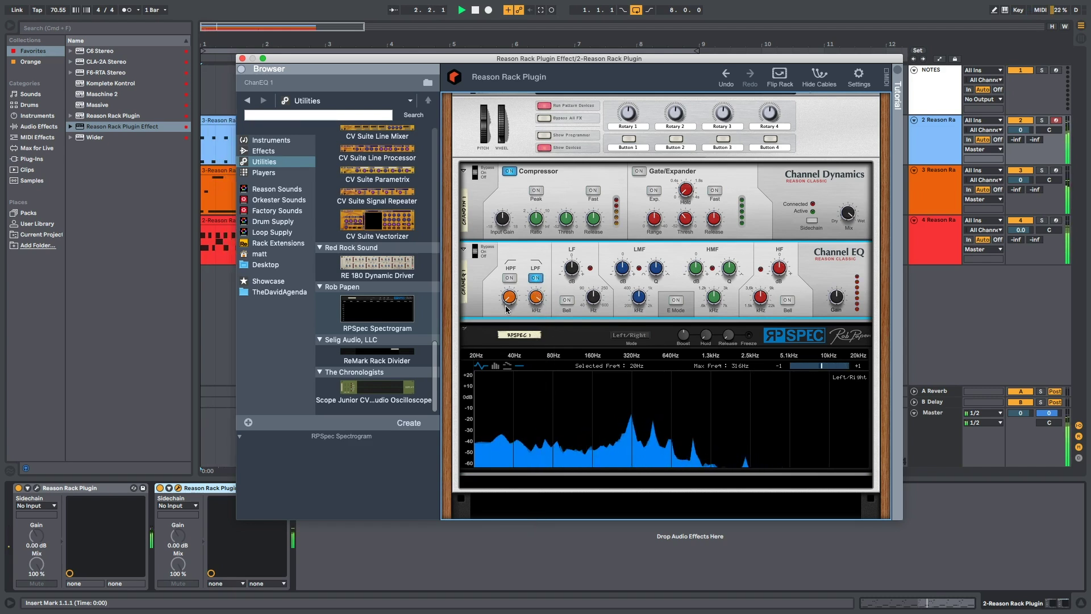
{"action": "left_click", "coordinate": [509, 278]}
{"action": "left_click_drag", "start_coordinate": [509, 296], "coordinate": [510, 131]}
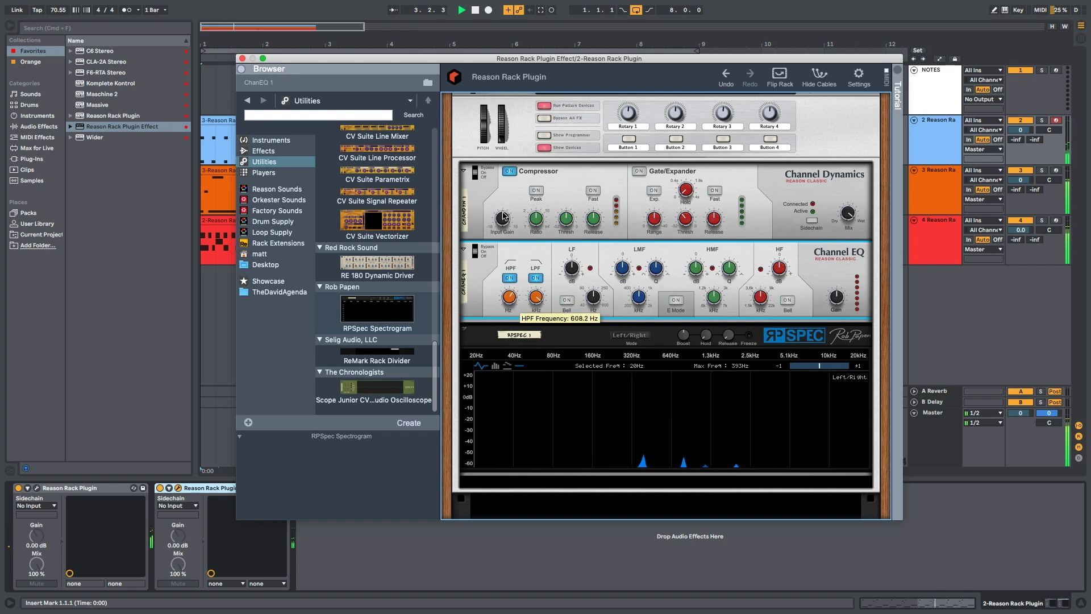
{"action": "left_click_drag", "start_coordinate": [502, 216], "coordinate": [505, 247]}
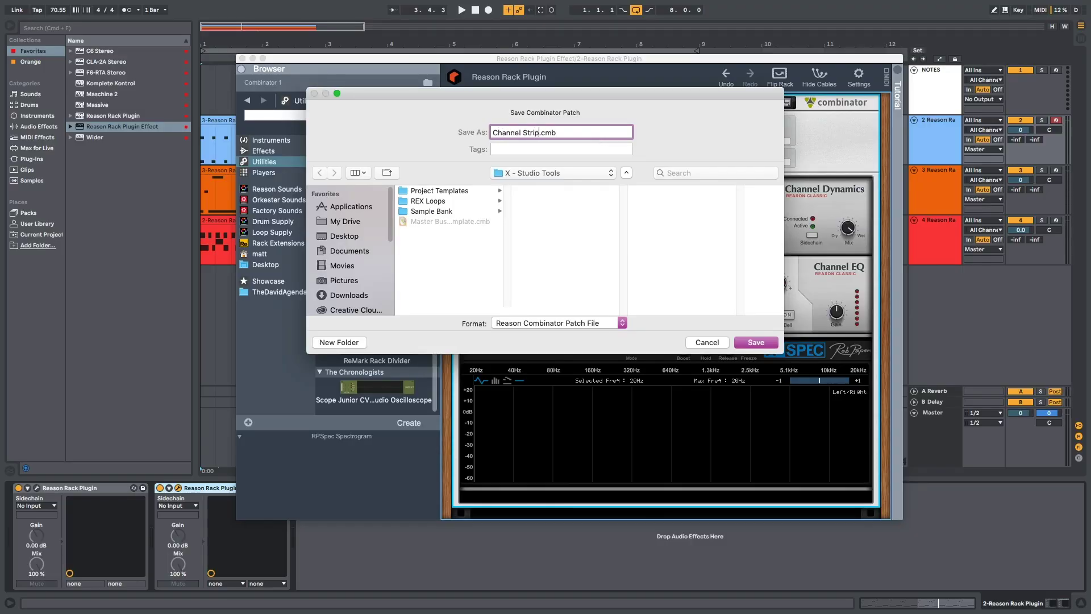
Save the combinator as Channel Strip.cmb in X - Studio Tools
{"action": "key", "text": "Return"}
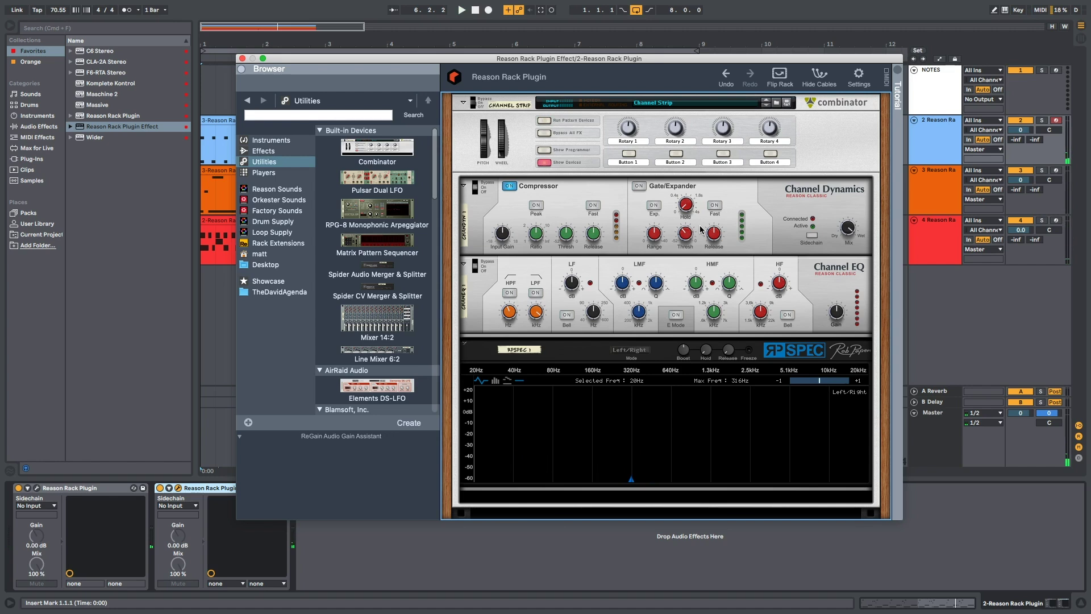
{"action": "scroll", "coordinate": [514, 159], "scroll_direction": "down", "scroll_amount": 3}
{"action": "scroll", "coordinate": [575, 231], "scroll_direction": "up", "scroll_amount": 4}
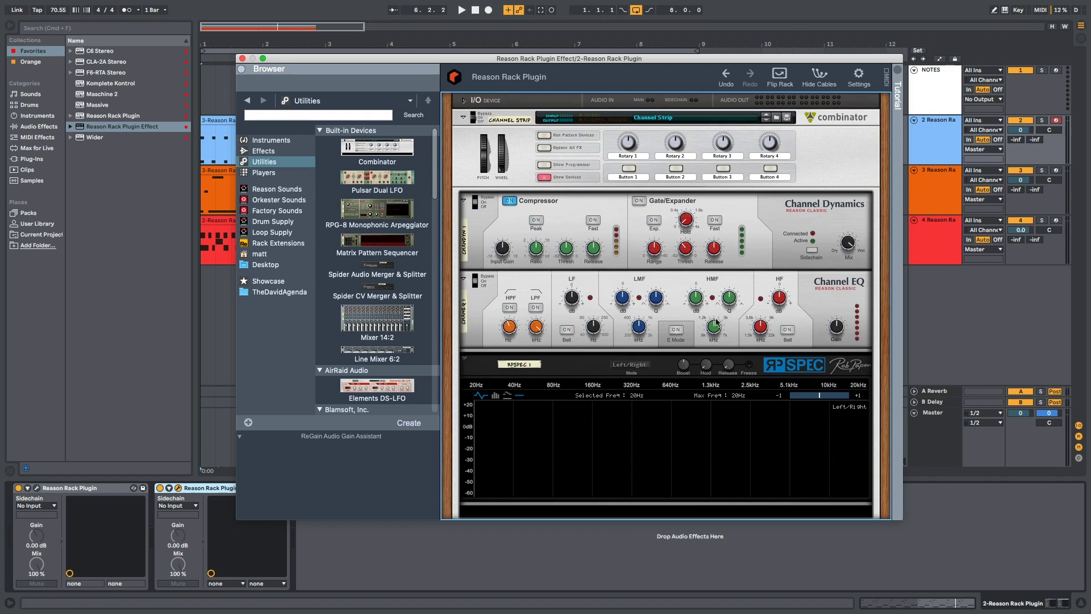
{"action": "mouse_move", "coordinate": [591, 54]}
{"action": "left_mouse_down"}
{"action": "mouse_move", "coordinate": [630, 48]}
{"action": "mouse_move", "coordinate": [587, 42]}
{"action": "left_mouse_up"}
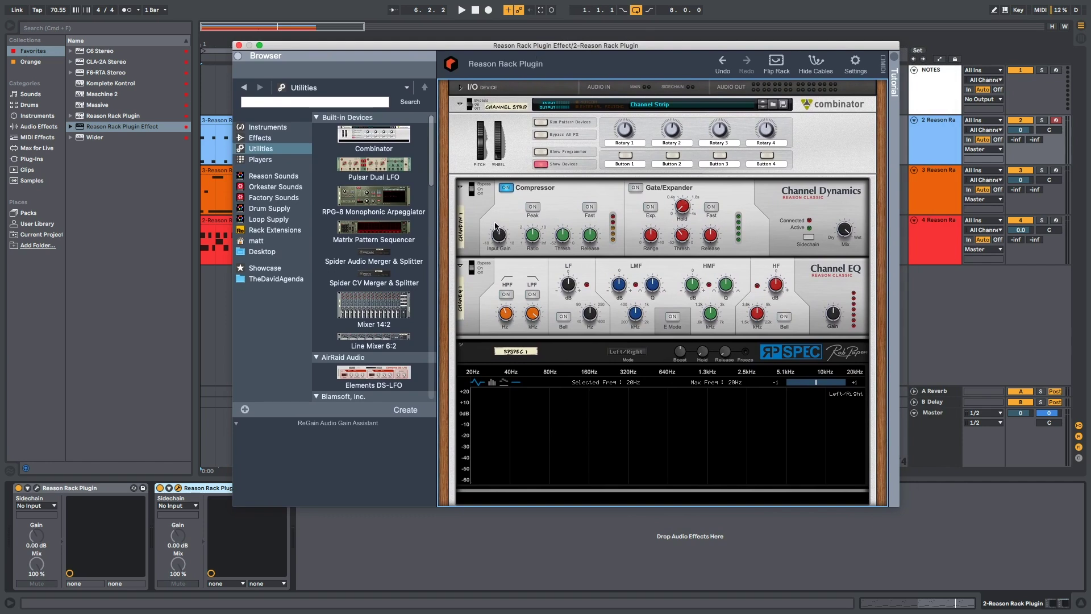
{"action": "scroll", "coordinate": [374, 256], "scroll_direction": "down", "scroll_amount": 3}
{"action": "scroll", "coordinate": [481, 320], "scroll_direction": "down", "scroll_amount": 5}
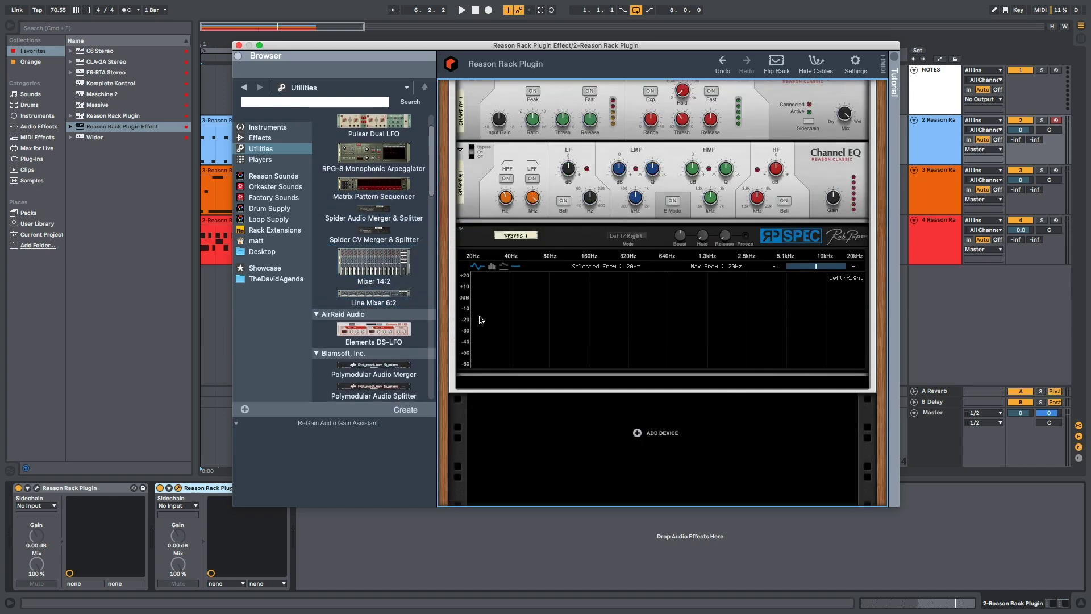
Load Channel Strip.cmb into track 3's rack and lower its high-pass cutoff to about 102 Hz
{"action": "key", "text": "Down"}
{"action": "left_click", "coordinate": [242, 74]}
{"action": "left_click", "coordinate": [280, 285]}
{"action": "left_click", "coordinate": [366, 220]}
{"action": "double_click", "coordinate": [366, 221]}
{"action": "left_click_drag", "start_coordinate": [366, 133], "coordinate": [625, 125]}
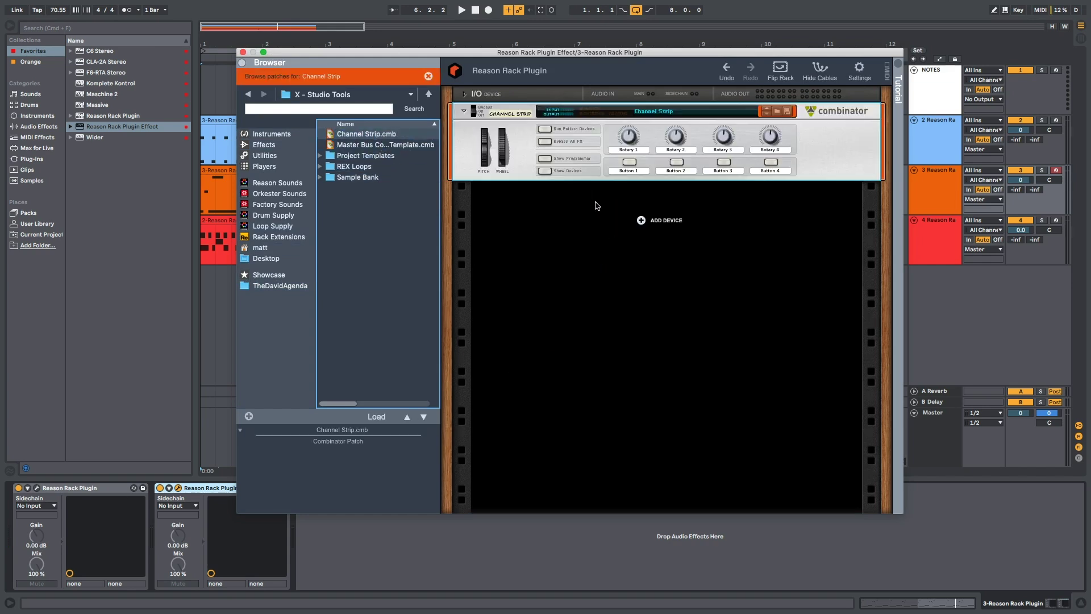
{"action": "left_click", "coordinate": [550, 172]}
{"action": "scroll", "coordinate": [563, 270], "scroll_direction": "down", "scroll_amount": 1}
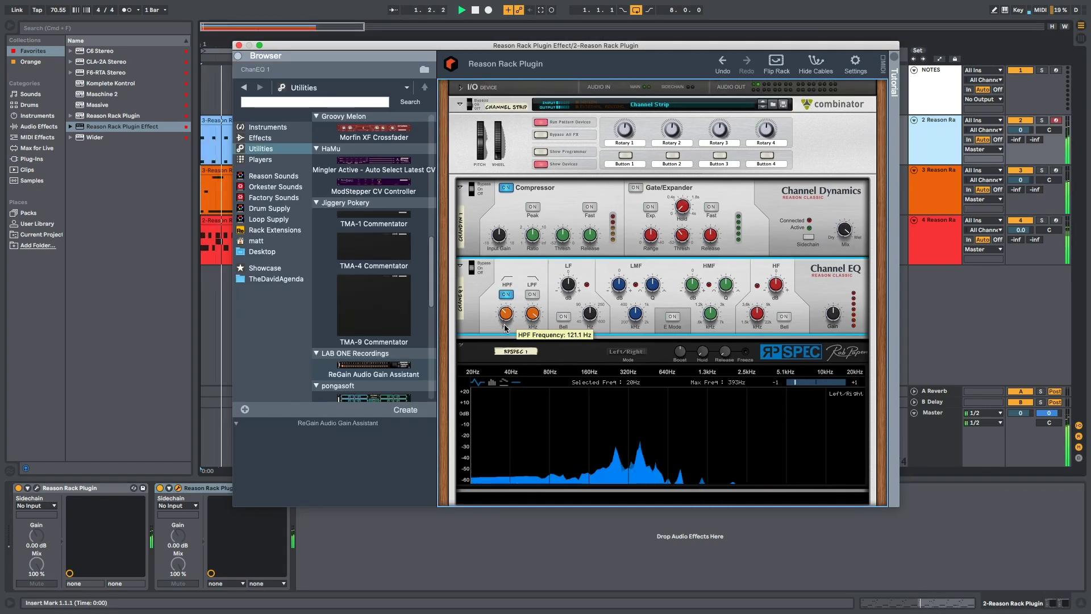
{"action": "left_click_drag", "start_coordinate": [504, 326], "coordinate": [509, 305]}
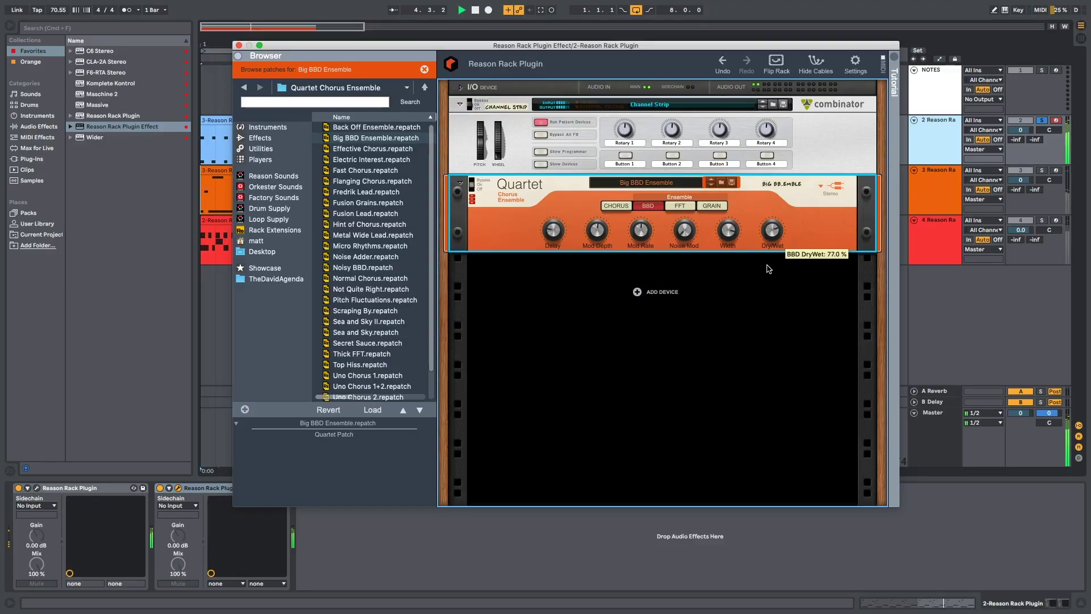
Turn the Quartet Dry/Wet down to about 57.4%
{"action": "left_click_drag", "start_coordinate": [771, 230], "coordinate": [768, 246]}
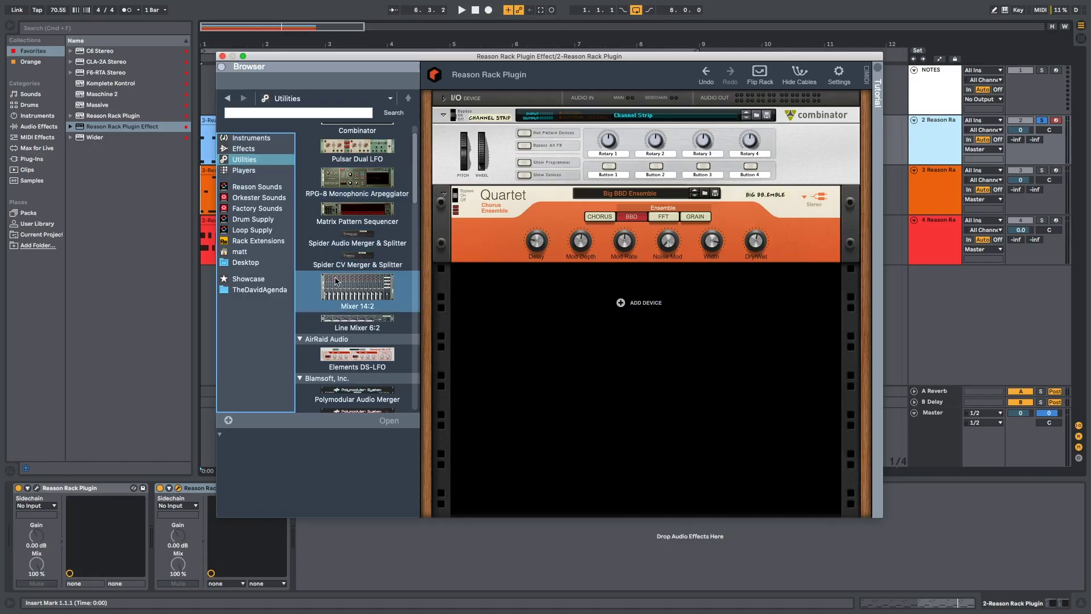
Add a Spider Audio splitter, unplug Quartet from the main audio outs, and add a Sweeper
{"action": "left_click_drag", "start_coordinate": [358, 239], "coordinate": [555, 343]}
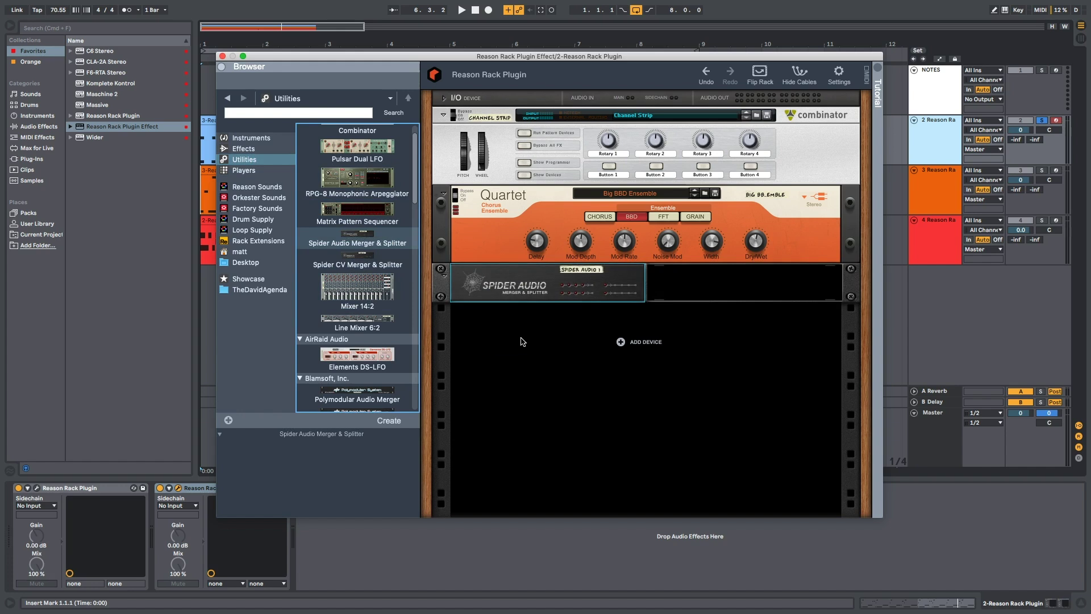
{"action": "left_click", "coordinate": [760, 73]}
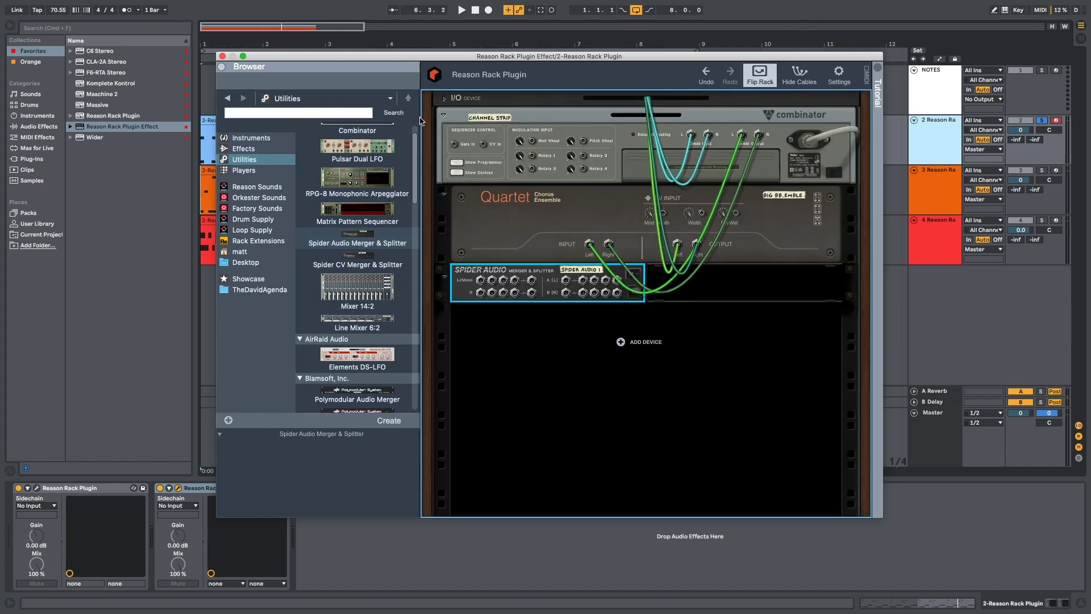
{"action": "left_click", "coordinate": [444, 98]}
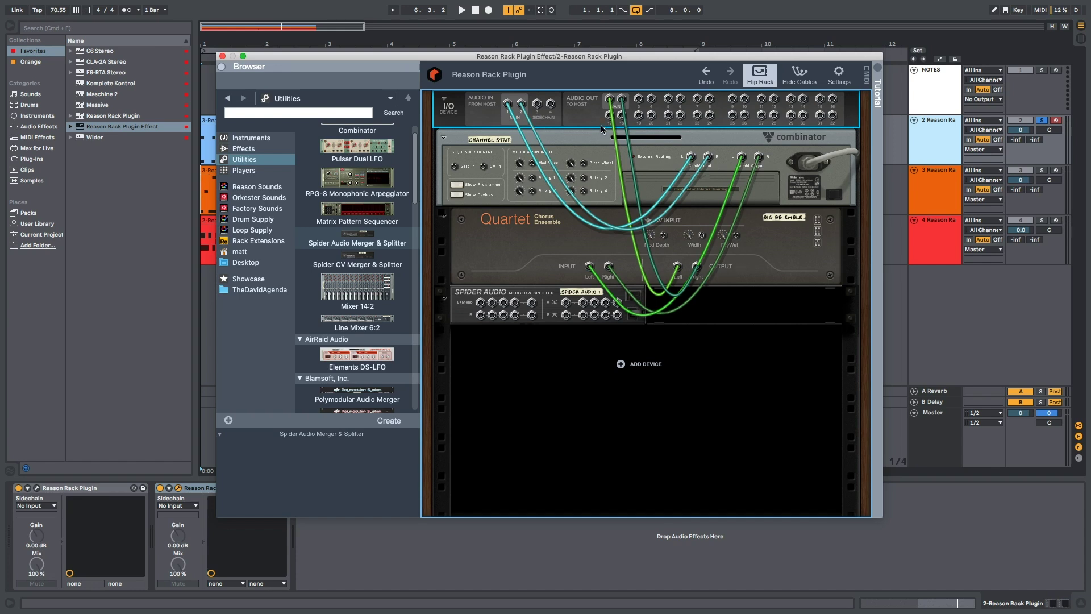
{"action": "mouse_move", "coordinate": [610, 98]}
{"action": "left_mouse_down"}
{"action": "mouse_move", "coordinate": [663, 260]}
{"action": "mouse_move", "coordinate": [586, 302]}
{"action": "mouse_move", "coordinate": [610, 99]}
{"action": "left_mouse_up"}
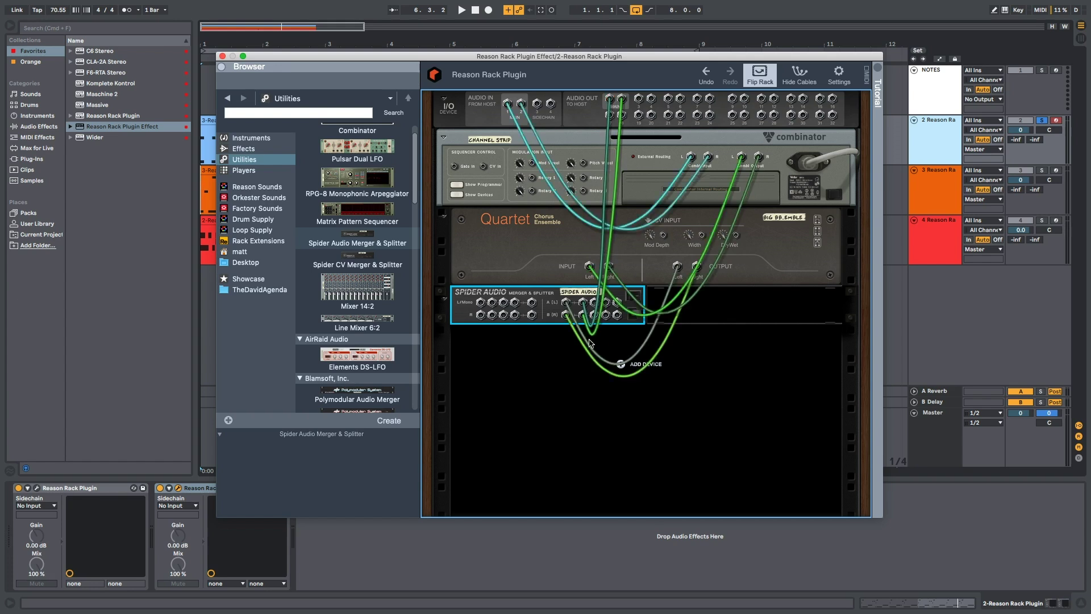
{"action": "left_click", "coordinate": [243, 149]}
{"action": "left_click_drag", "start_coordinate": [356, 187], "coordinate": [620, 341]}
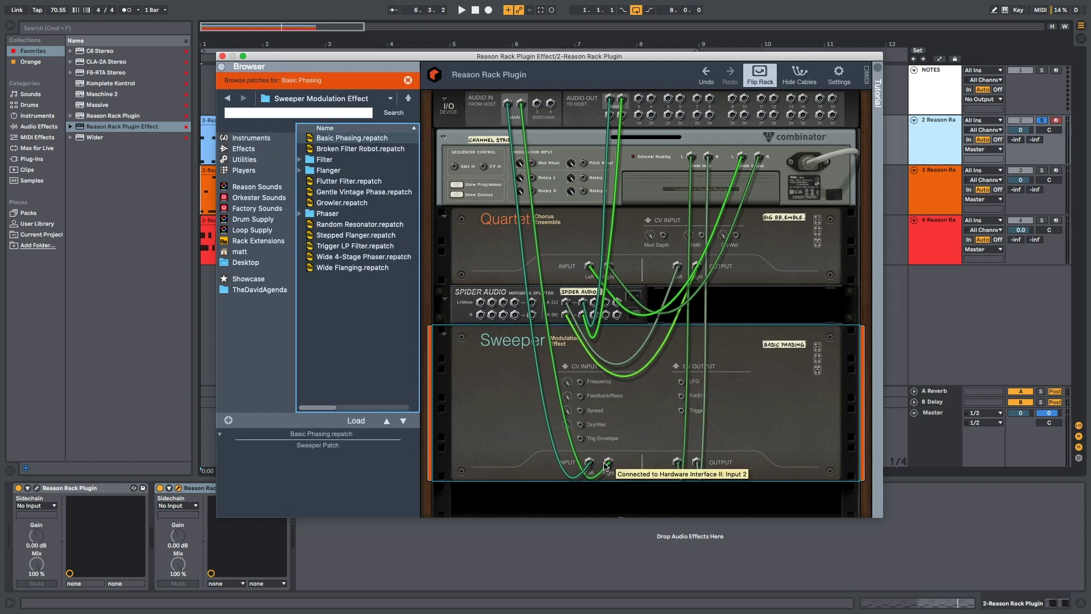
Undo the Sweeper and re-add it directly below Spider Audio
{"action": "left_click", "coordinate": [706, 76]}
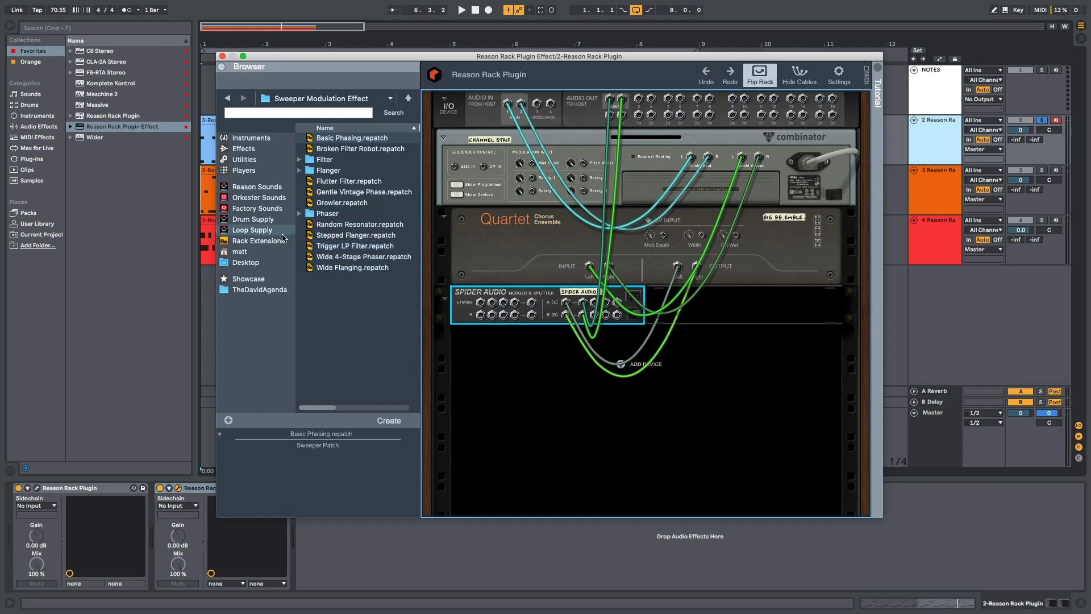
{"action": "left_click", "coordinate": [244, 148]}
{"action": "left_click_drag", "start_coordinate": [364, 204], "coordinate": [673, 360]}
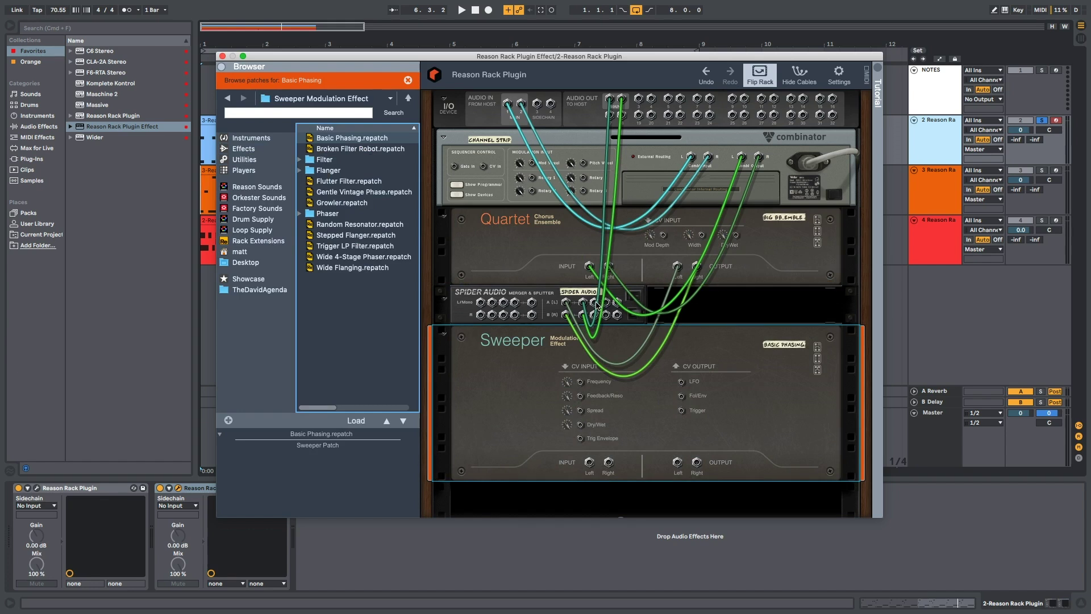
Cable a Spider split output into the Sweeper's Left input and the Sweeper to Audio Out, then play
{"action": "left_click_drag", "start_coordinate": [593, 302], "coordinate": [589, 462]}
{"action": "left_click_drag", "start_coordinate": [677, 462], "coordinate": [622, 98]}
{"action": "key", "text": "Tab"}
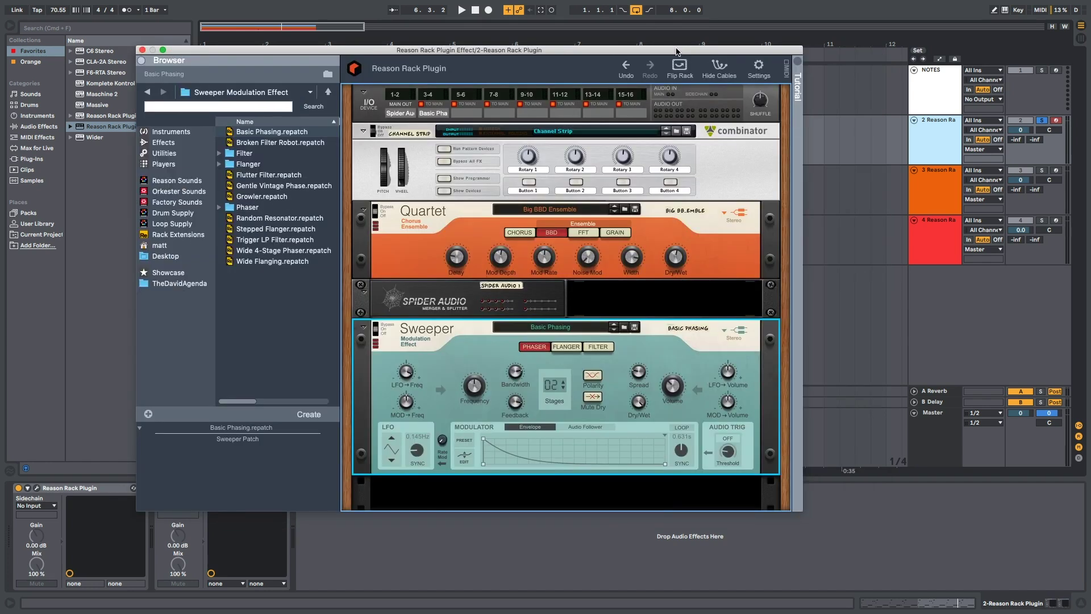
{"action": "key", "text": "space"}
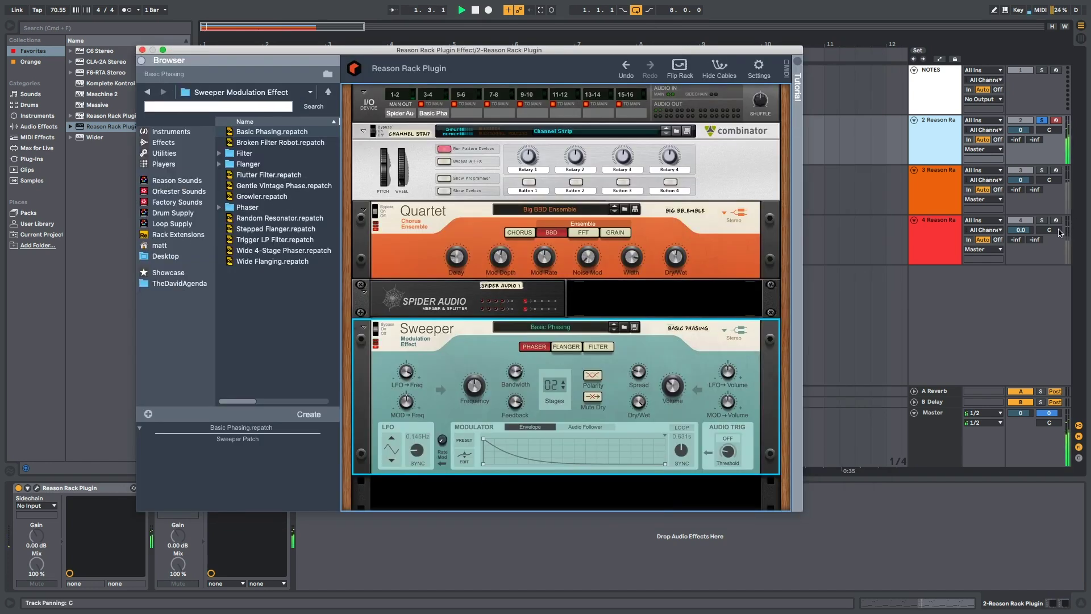
Inspect the rear cabling of the I/O, Channel Strip, Quartet, Spider and Sweeper devices
{"action": "left_click", "coordinate": [939, 152]}
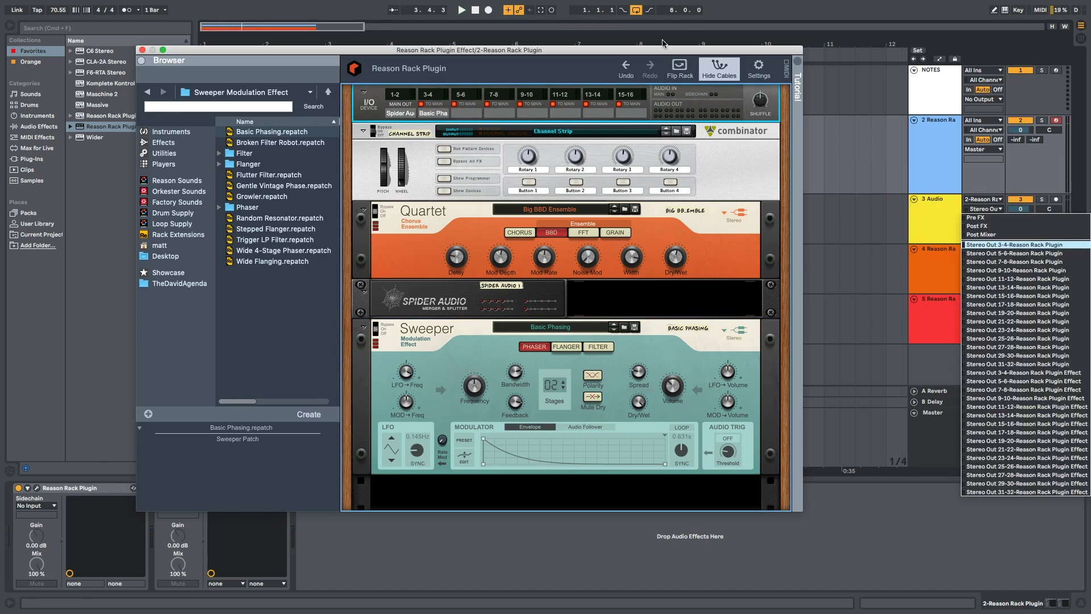
{"action": "left_click", "coordinate": [678, 69]}
{"action": "left_click", "coordinate": [410, 139]}
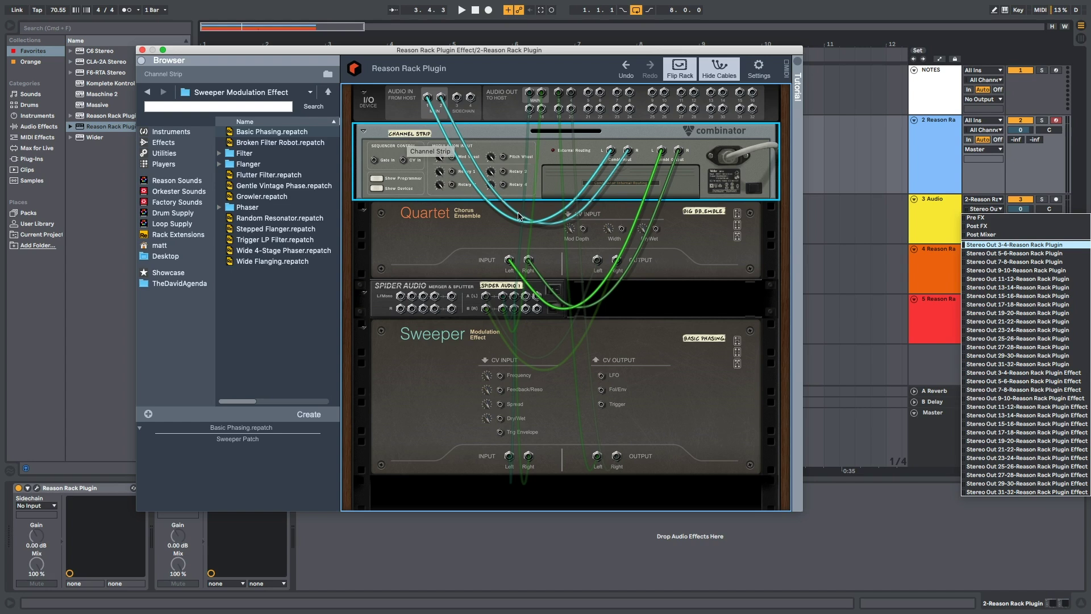
{"action": "left_click", "coordinate": [471, 229]}
{"action": "left_click", "coordinate": [442, 299]}
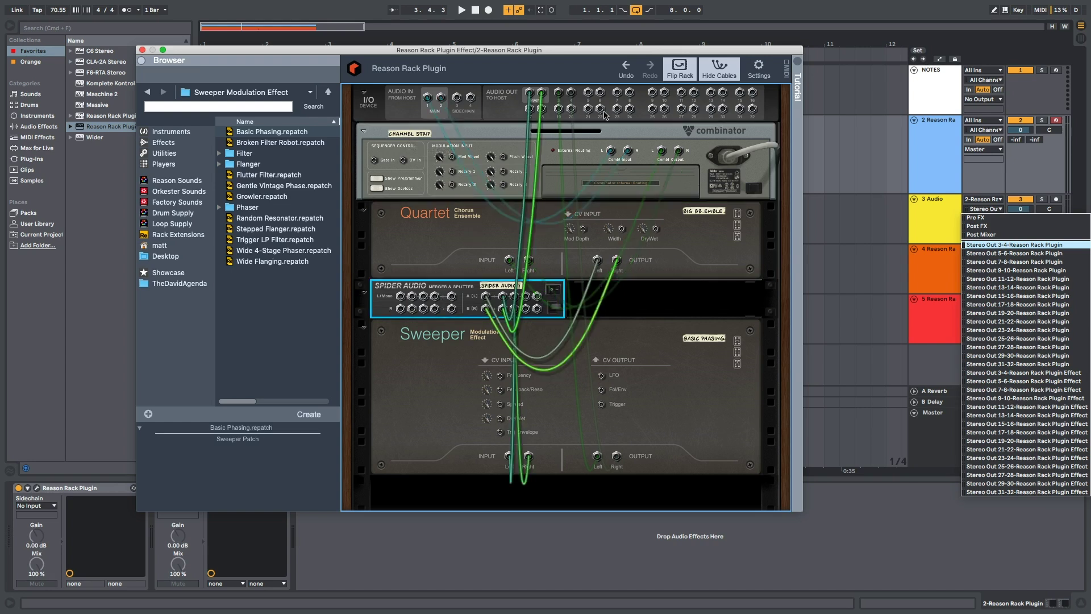
{"action": "left_click", "coordinate": [509, 102]}
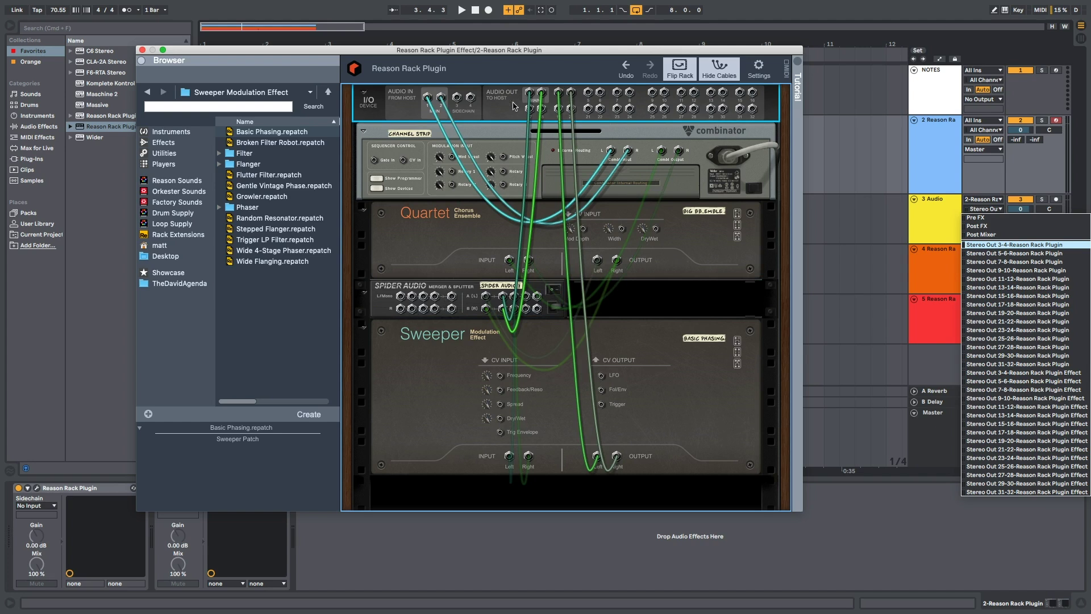
{"action": "left_click", "coordinate": [537, 298]}
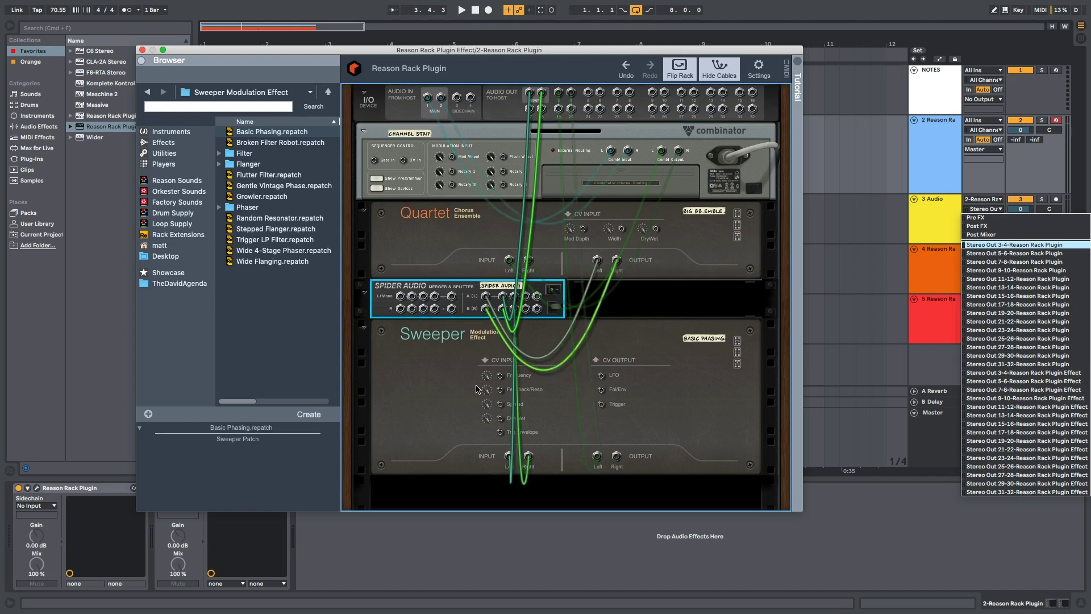
{"action": "key", "text": "Down"}
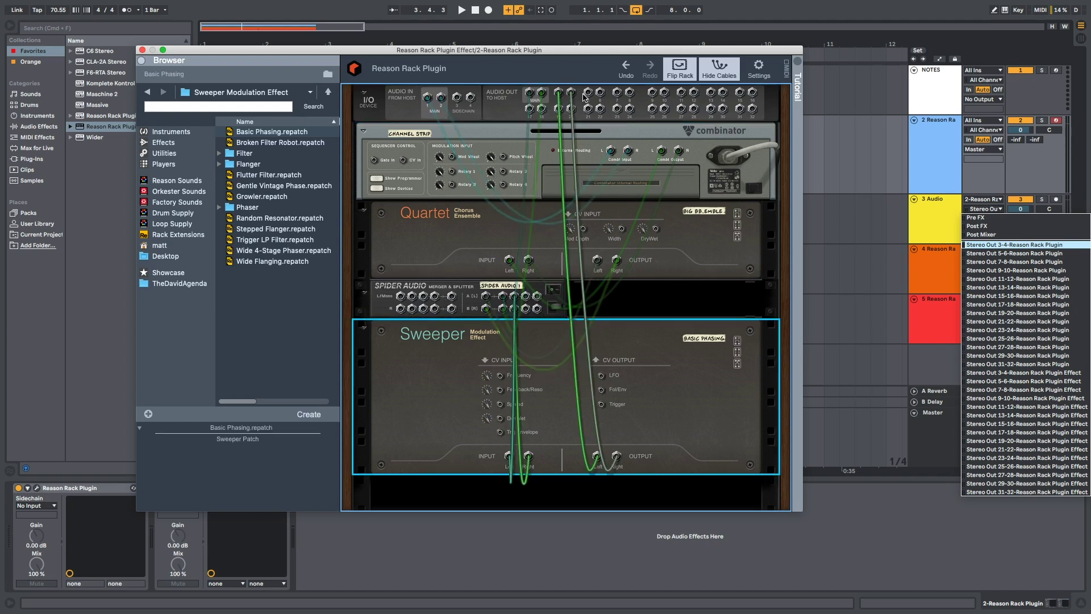
Turn the rack to its front panels and switch off the 3-4 To Main output
{"action": "left_click", "coordinate": [583, 97]}
{"action": "left_click", "coordinate": [678, 68]}
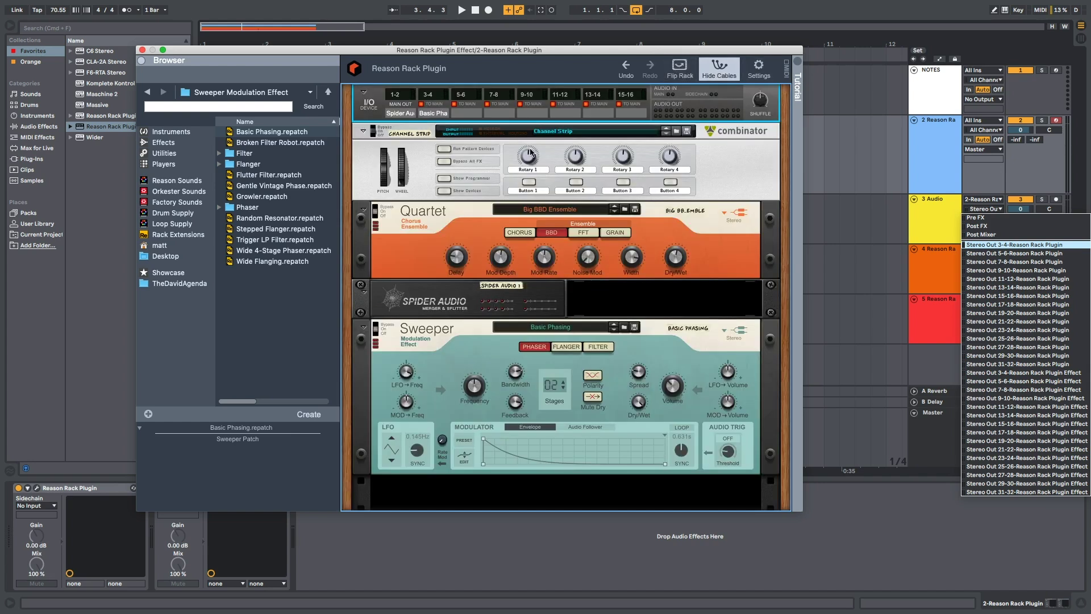
{"action": "left_click", "coordinate": [421, 105]}
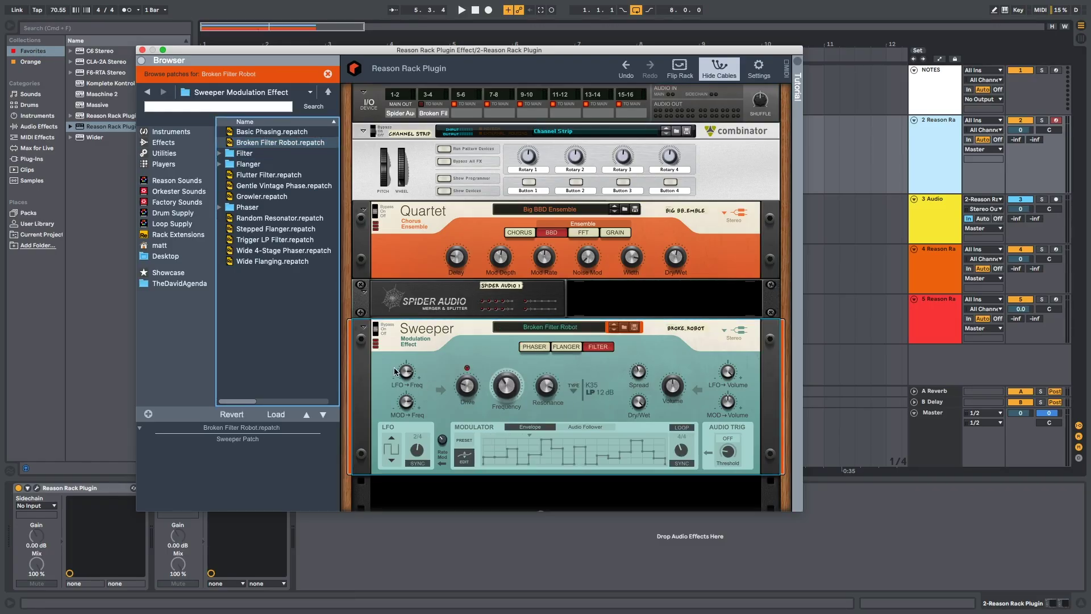
Play the song to hear the Broken Filter Robot patch on the Sweeper
{"action": "key", "text": "space"}
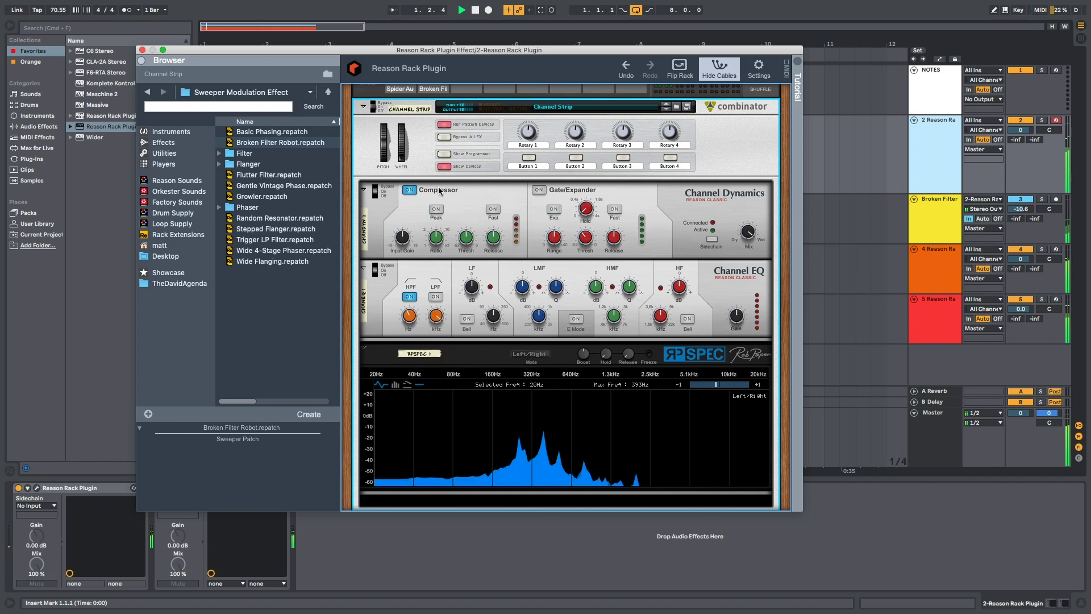
Turn on the Gate/Expander and raise its threshold to about -3.3 dB
{"action": "left_click", "coordinate": [538, 190]}
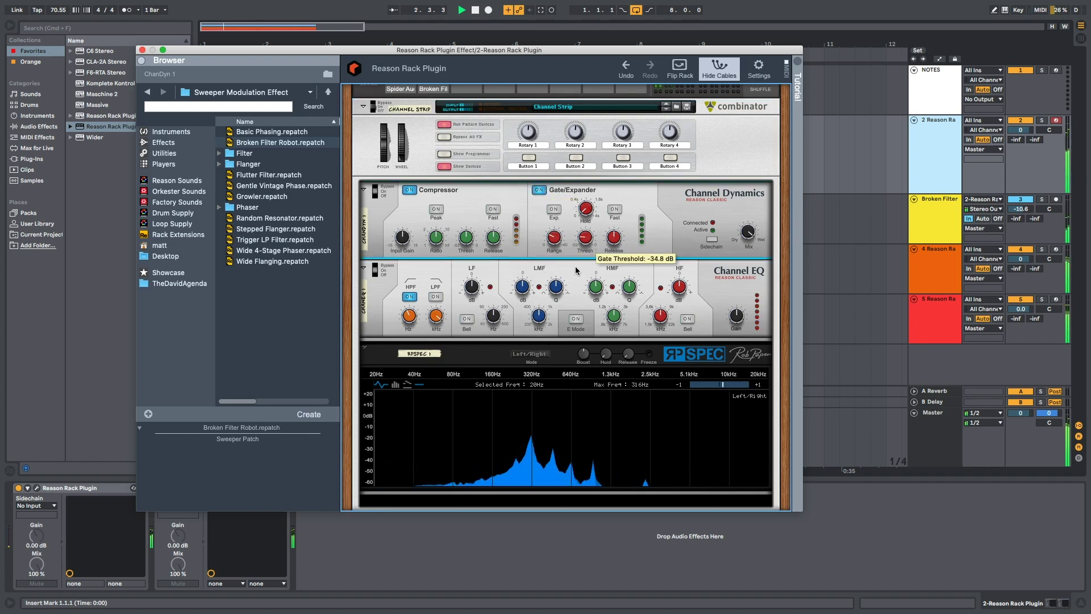
{"action": "left_click_drag", "start_coordinate": [585, 237], "coordinate": [573, 157]}
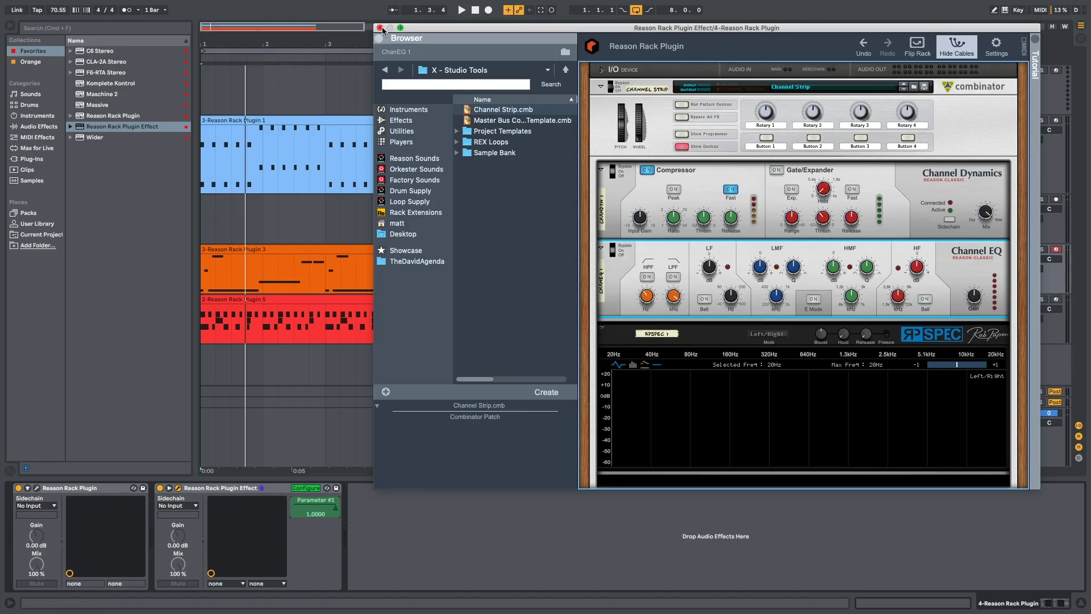
Fill track 4's Parameter #1 lane with a sine shape, adjust its range, and play it back
{"action": "double_click", "coordinate": [415, 27]}
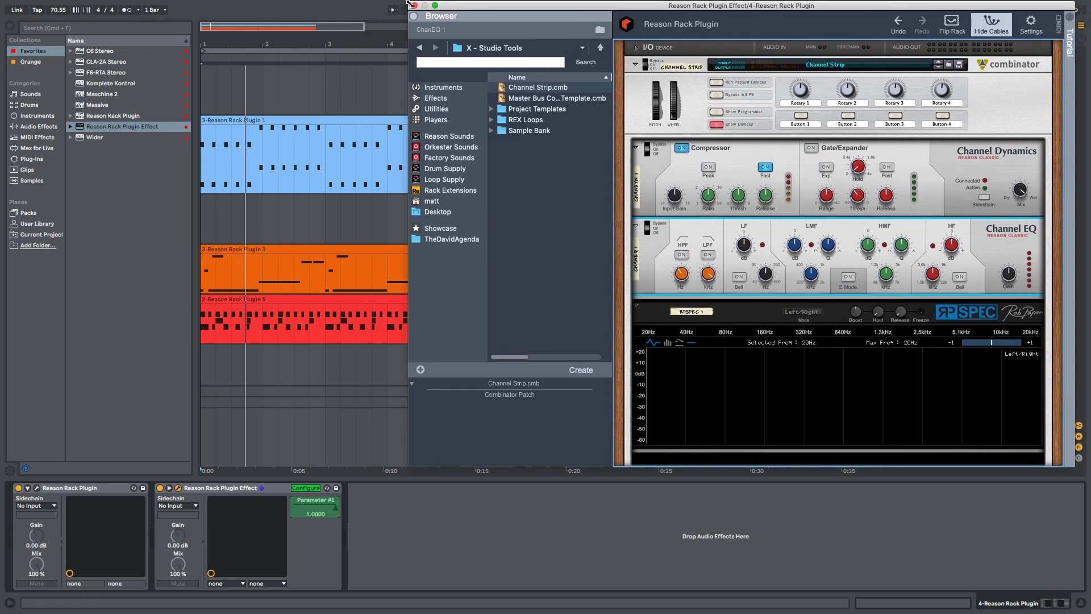
{"action": "left_click", "coordinate": [414, 5]}
{"action": "right_click", "coordinate": [245, 314]}
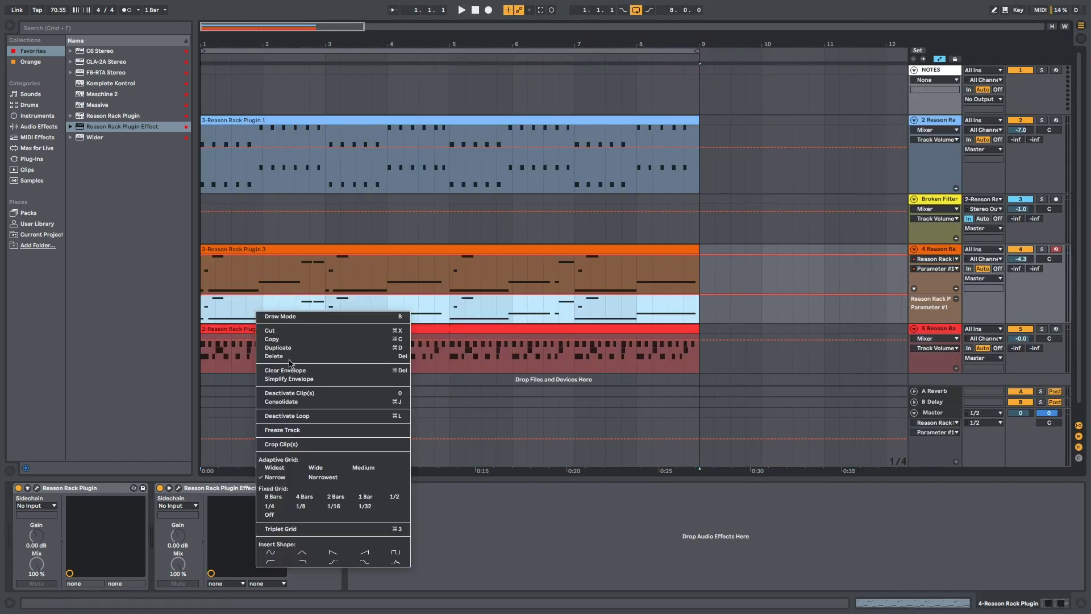
{"action": "left_click", "coordinate": [274, 554]}
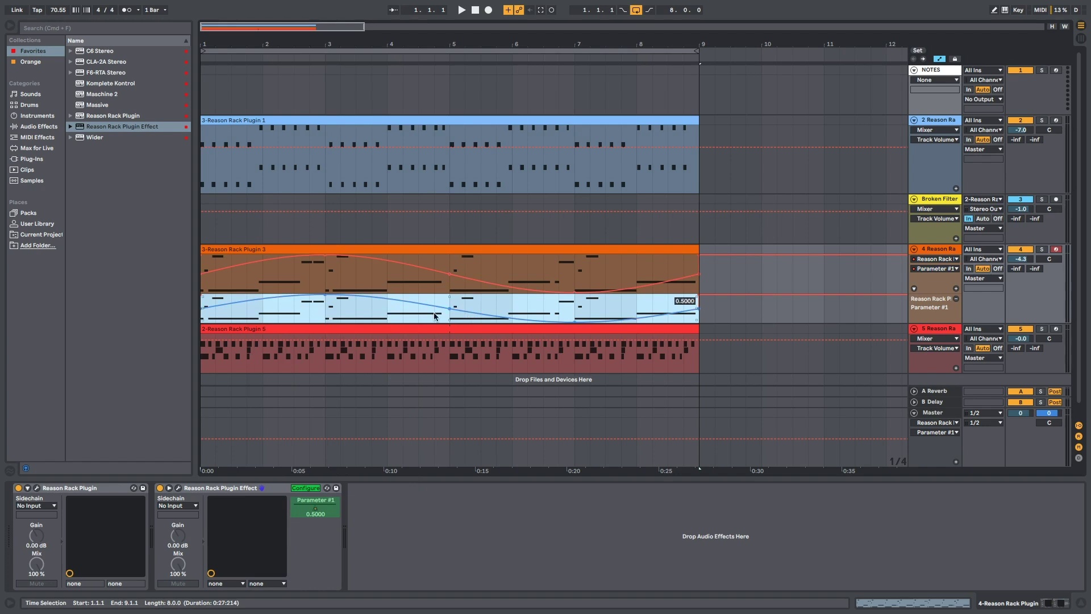
{"action": "left_click_drag", "start_coordinate": [448, 296], "coordinate": [450, 314]}
{"action": "key", "text": "space"}
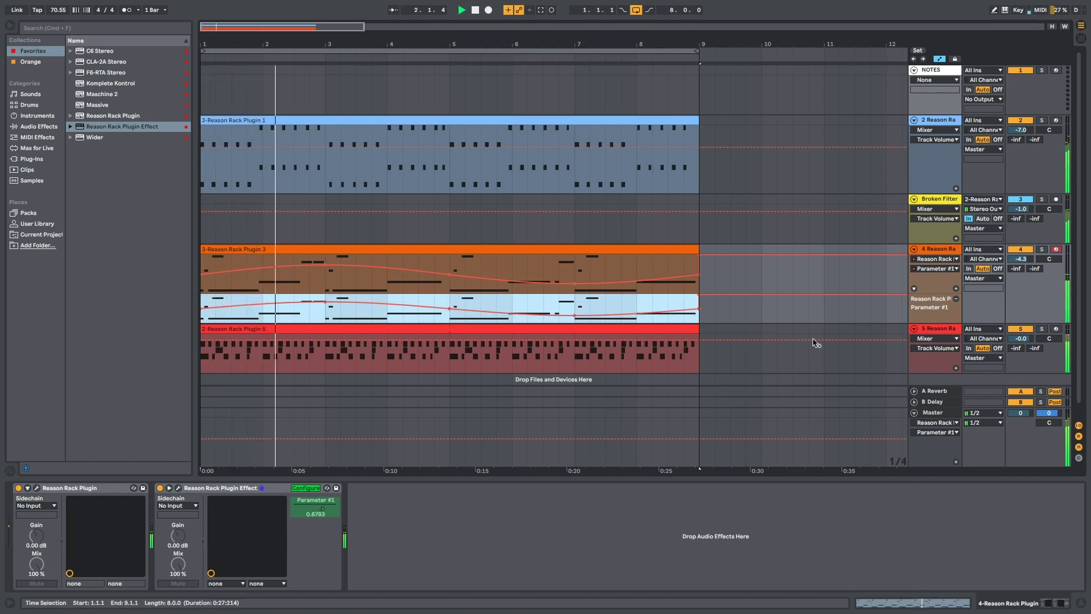
{"action": "key", "text": "super+alt+p"}
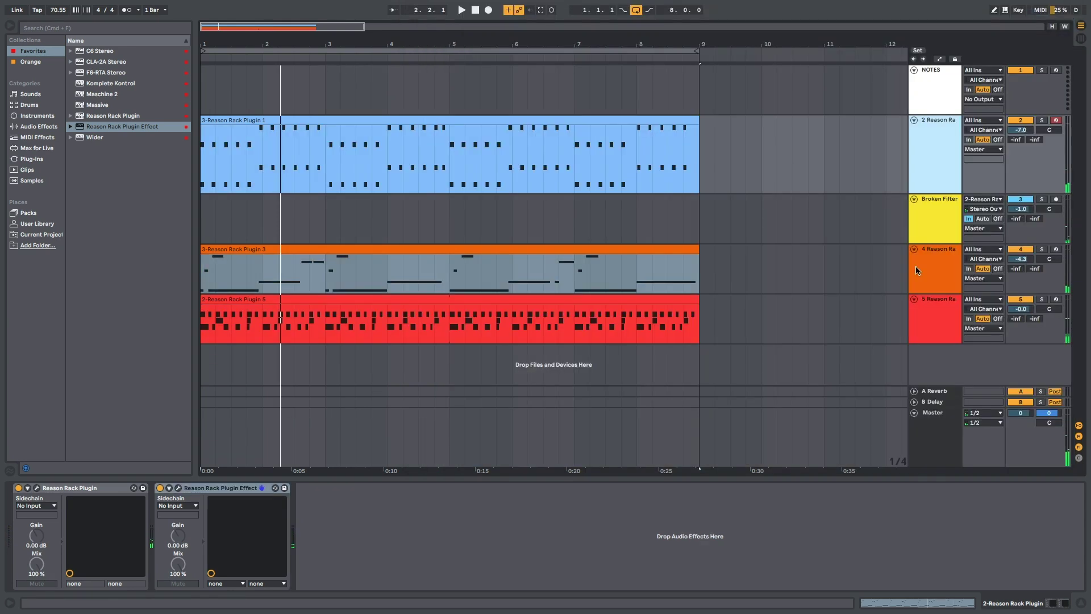
Open track 5's Reason rack and show the Umpf drums' Reverb settings while playing
{"action": "left_click", "coordinate": [924, 339]}
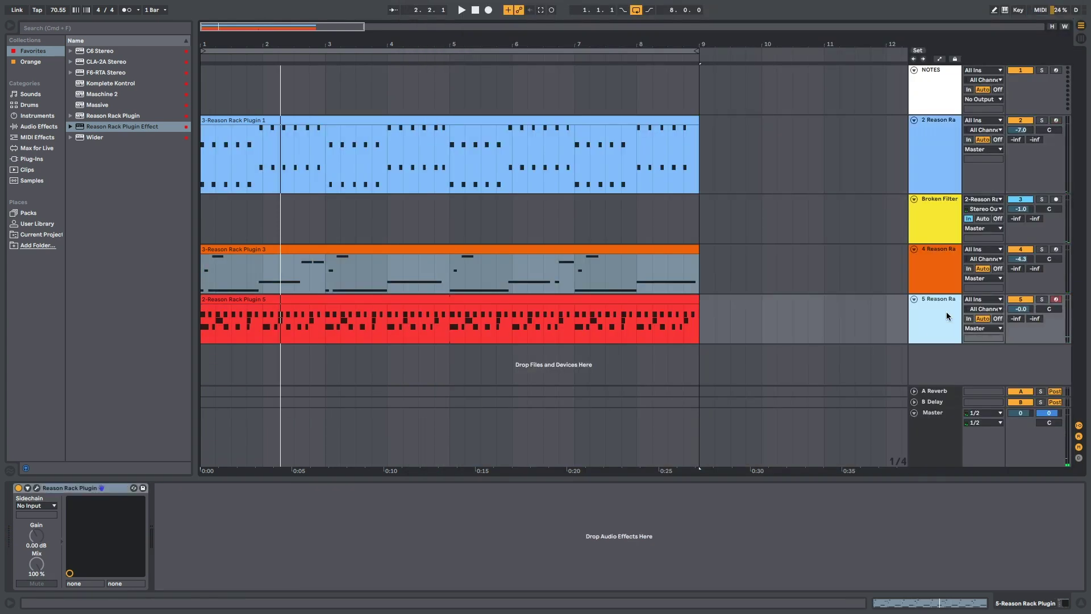
{"action": "left_click", "coordinate": [36, 488]}
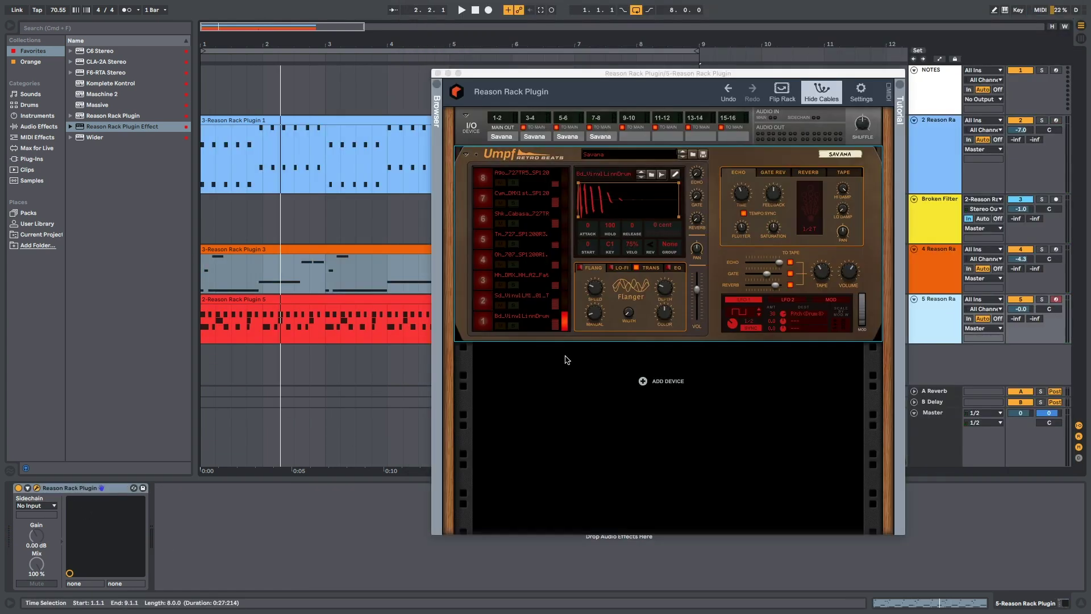
{"action": "key", "text": "space"}
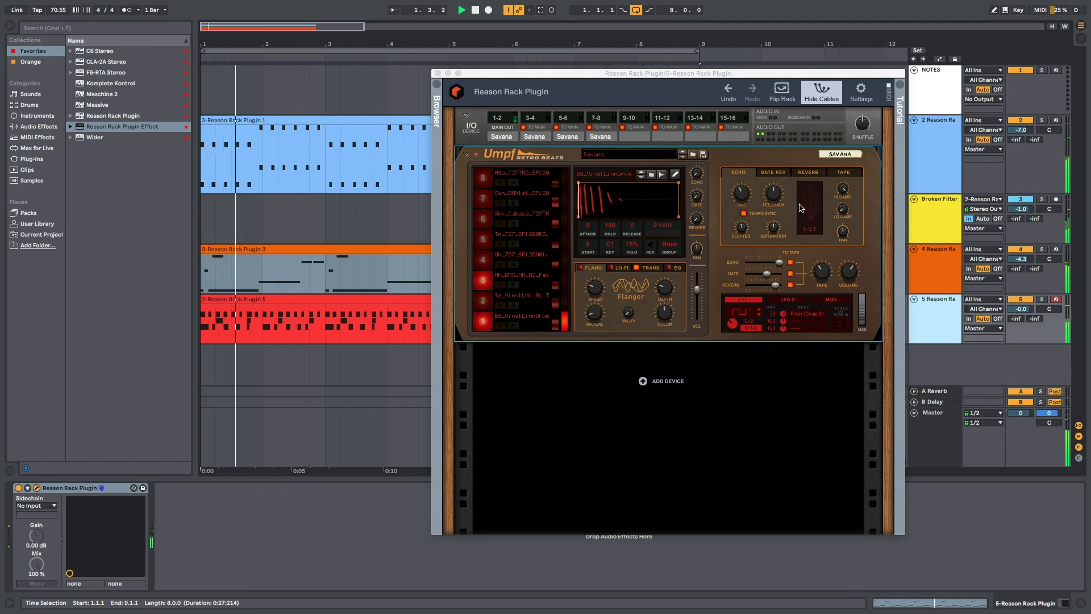
{"action": "left_click", "coordinate": [808, 172]}
{"action": "key", "text": "space"}
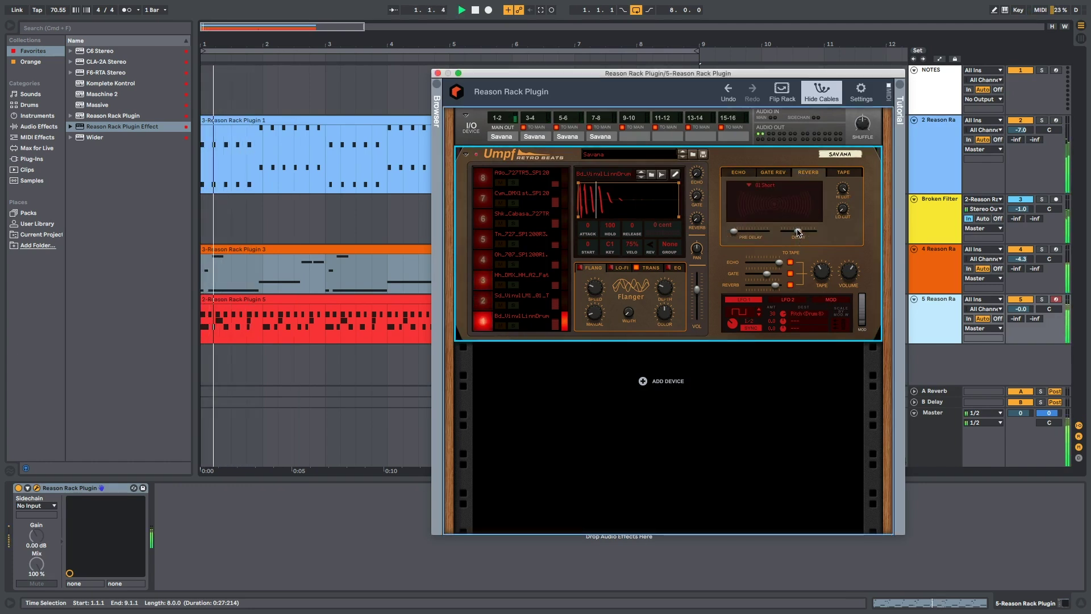
{"action": "key", "text": "space"}
{"action": "key", "text": "space"}
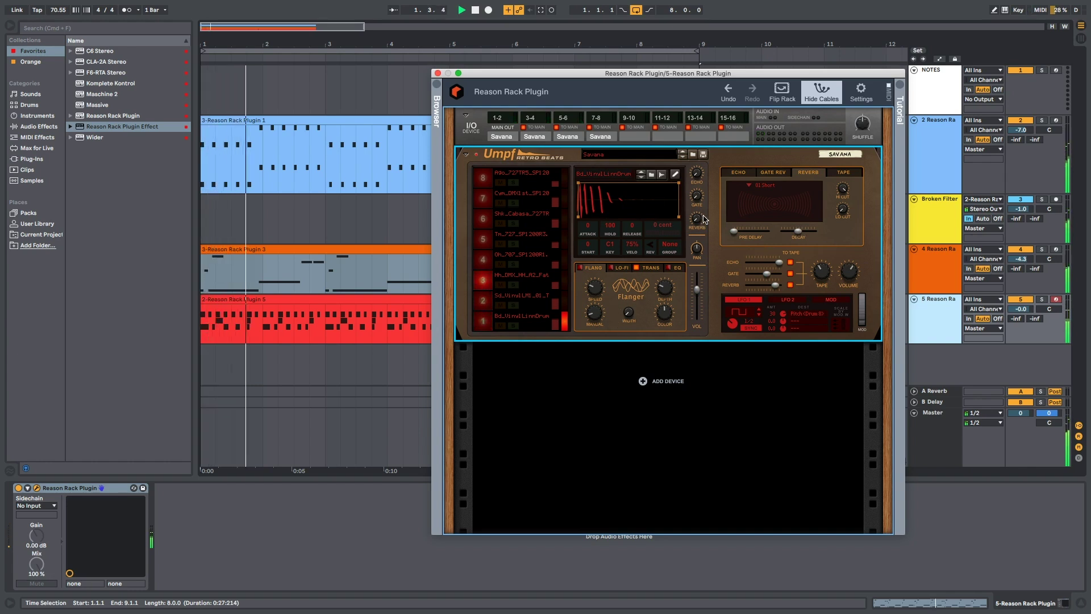
Raise the drum reverb amounts, the first to about -15.2 dB, then Drum 2 and Drum 3
{"action": "left_click_drag", "start_coordinate": [699, 197], "coordinate": [703, 139]}
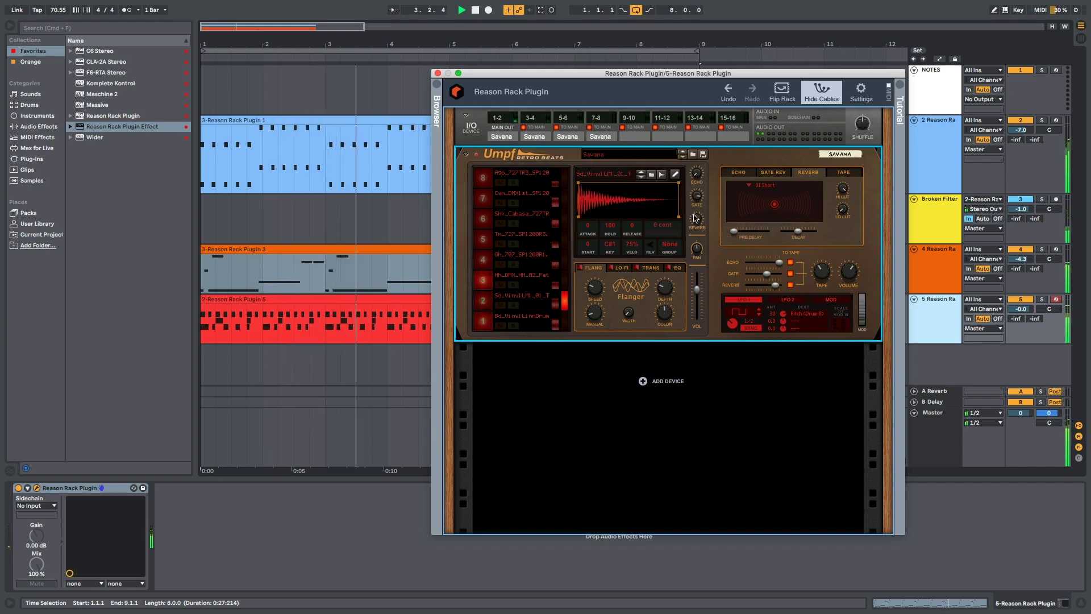
{"action": "left_click_drag", "start_coordinate": [696, 215], "coordinate": [697, 179]}
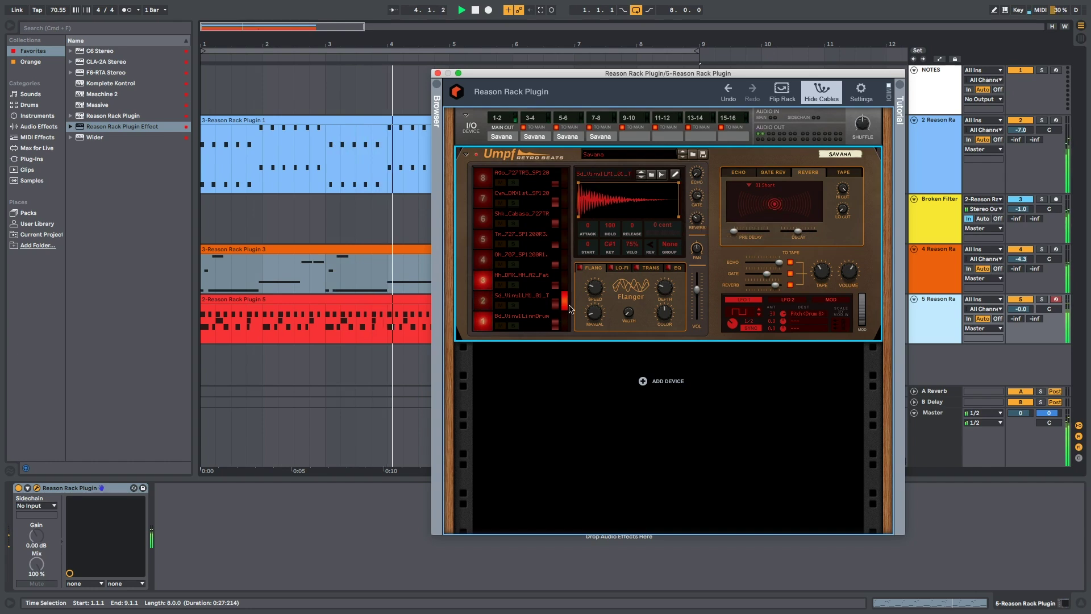
{"action": "left_click_drag", "start_coordinate": [696, 218], "coordinate": [692, 176]}
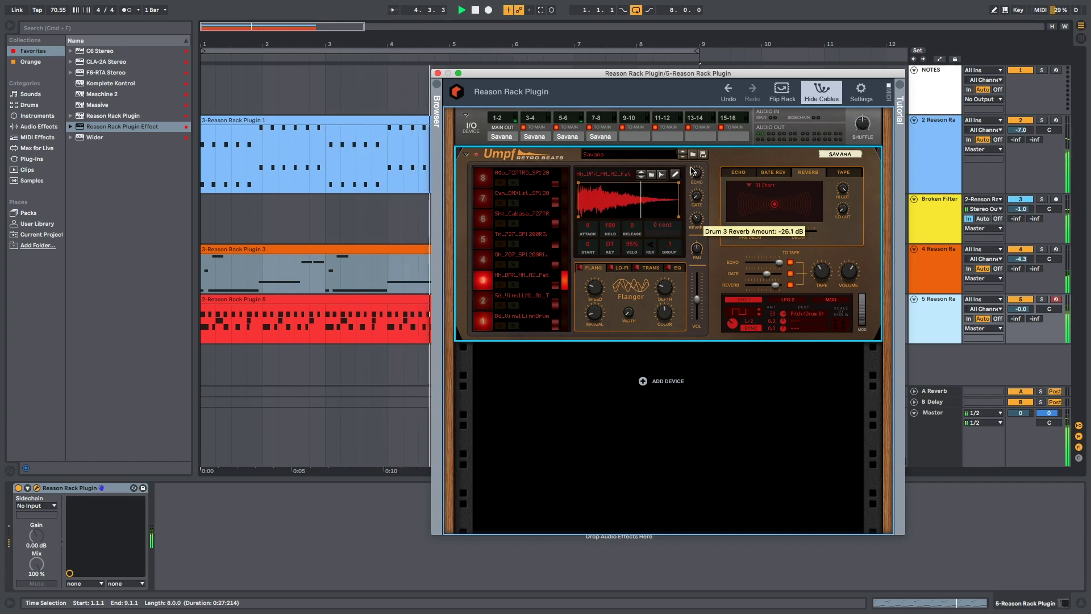